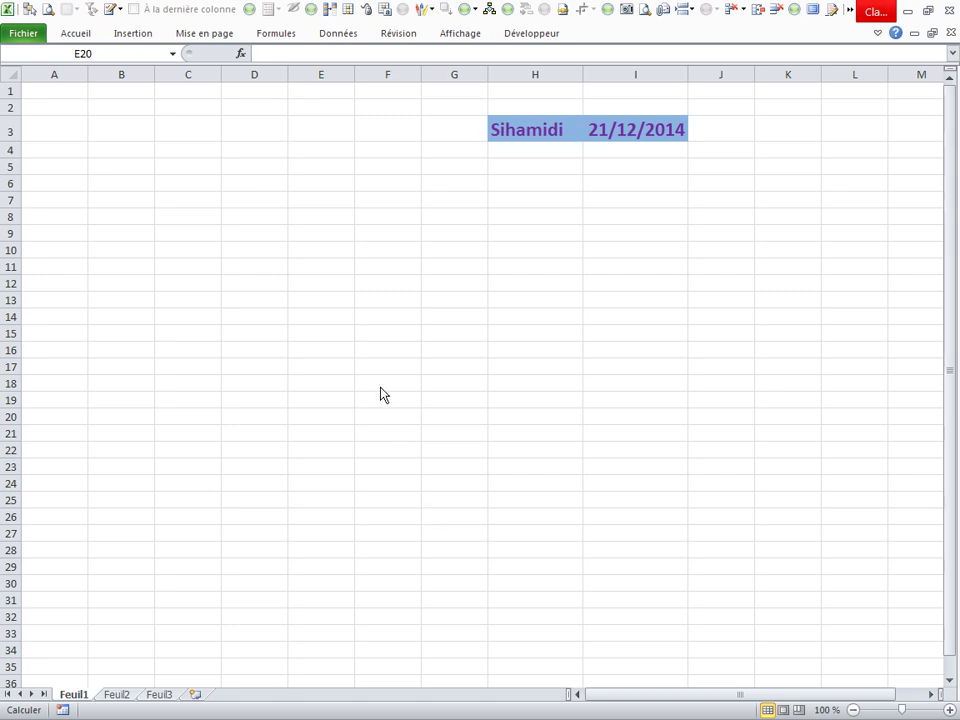
Step: Fill B8:B20 at once with =ALEA.ENTRE.BORNES(3000;15000) random whole numbers
left_click(313, 411)
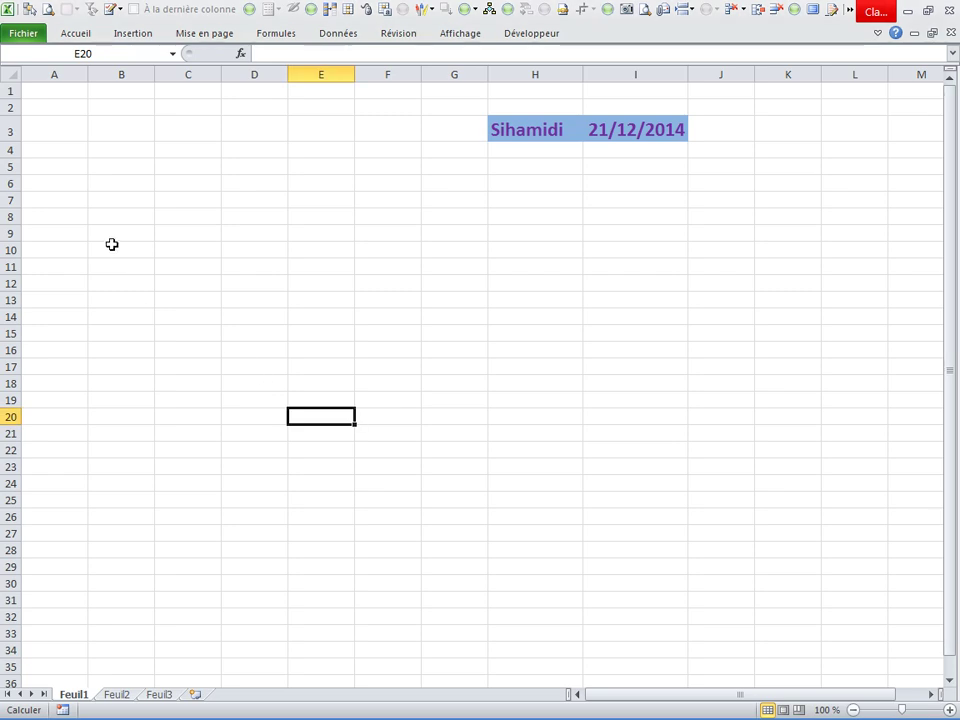
left_click_drag(115, 220, 118, 408)
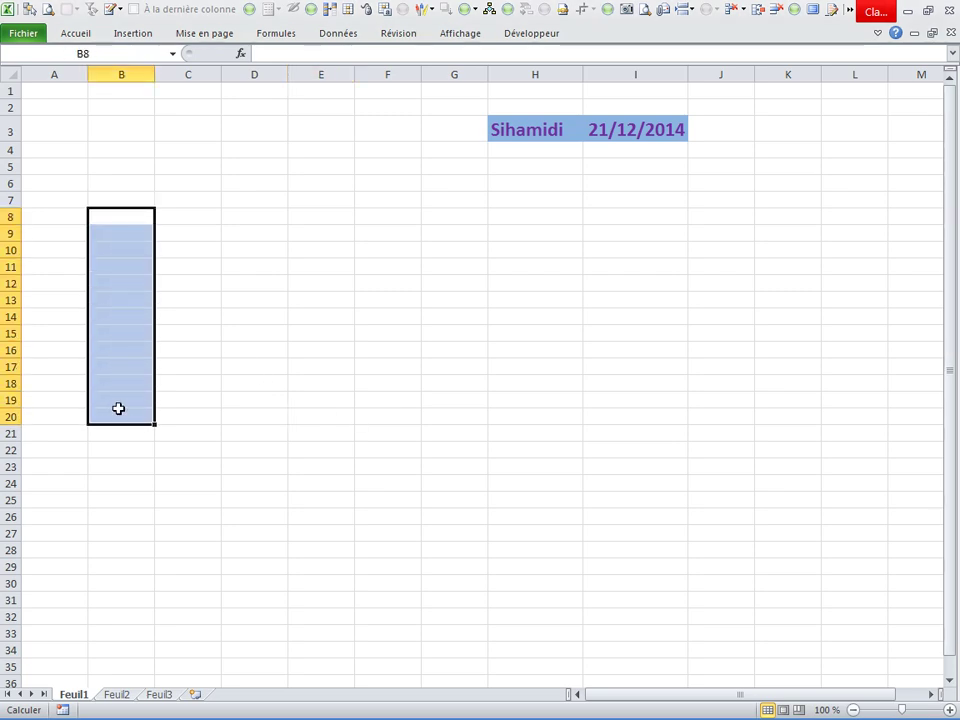
type("=")
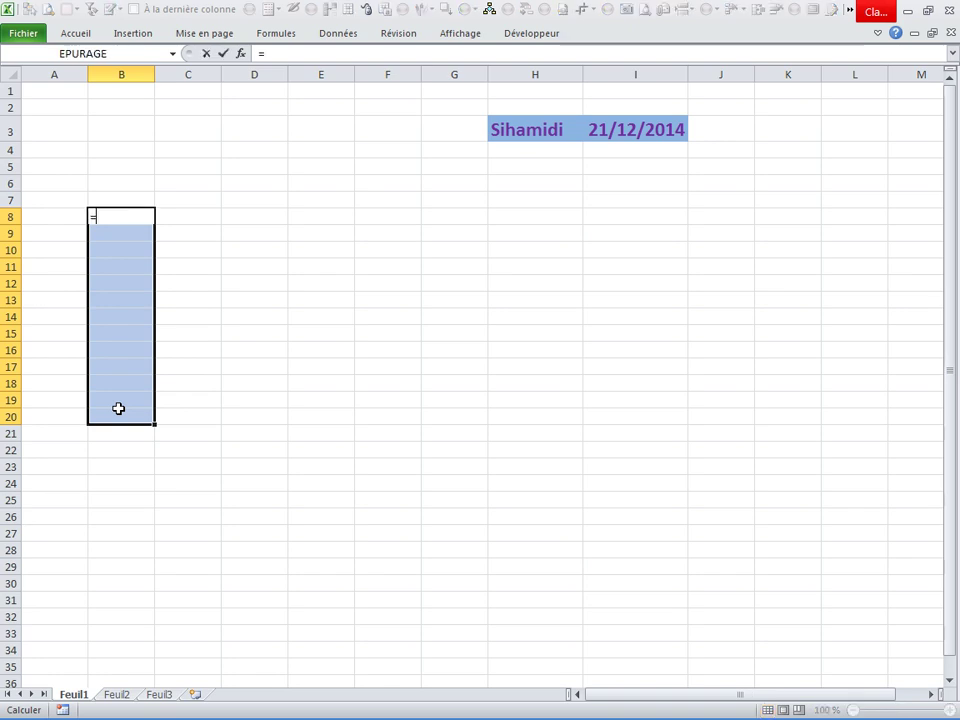
type("al")
key("Down")
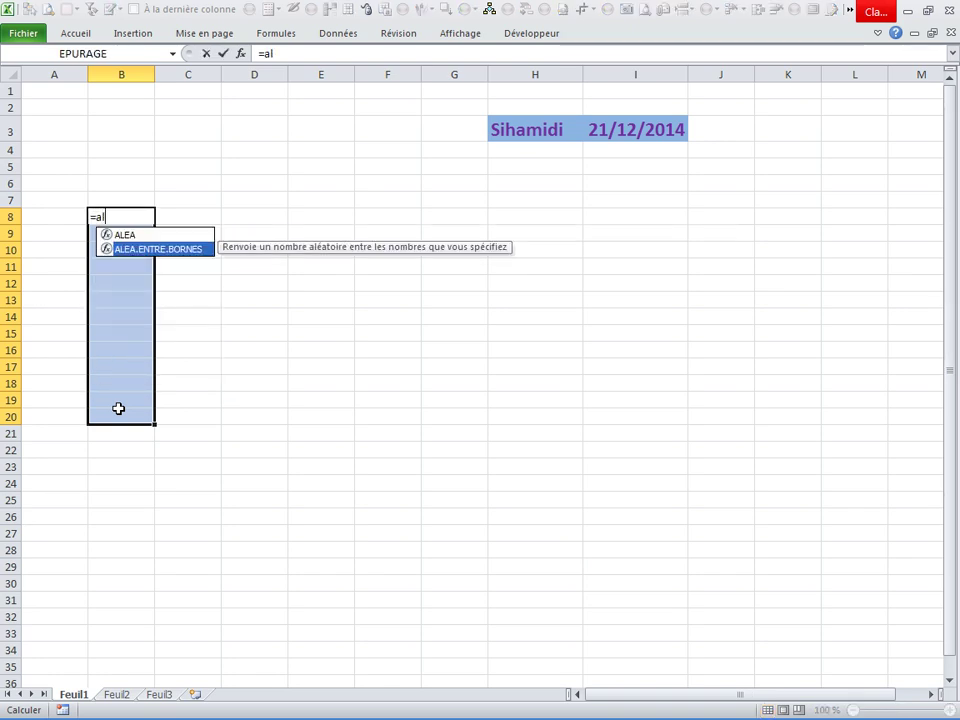
key("Tab")
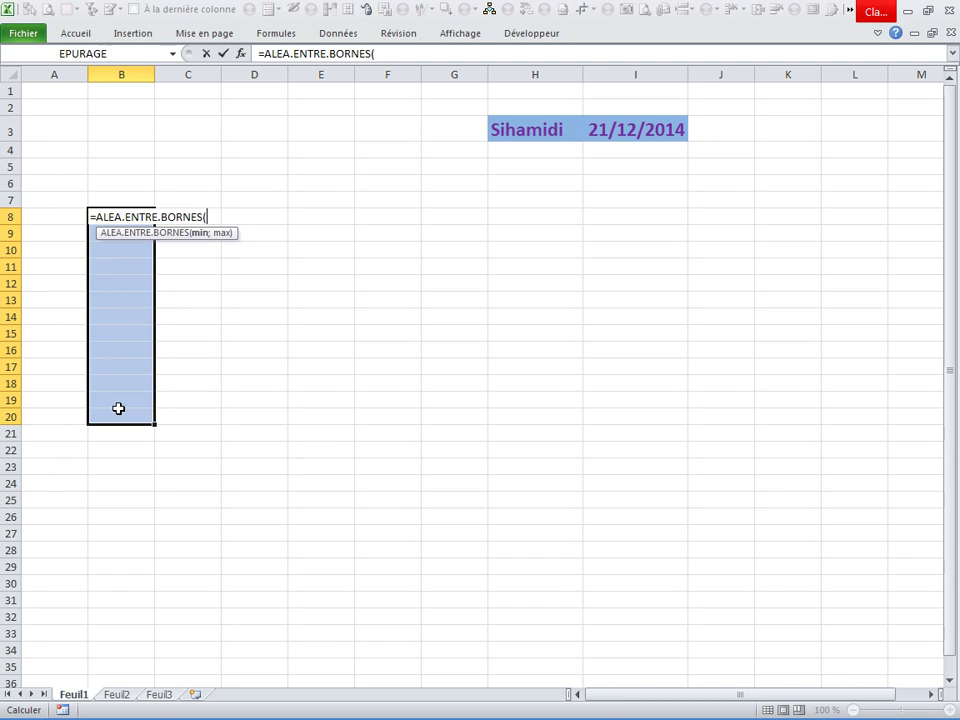
type("3")
type("000;15000")
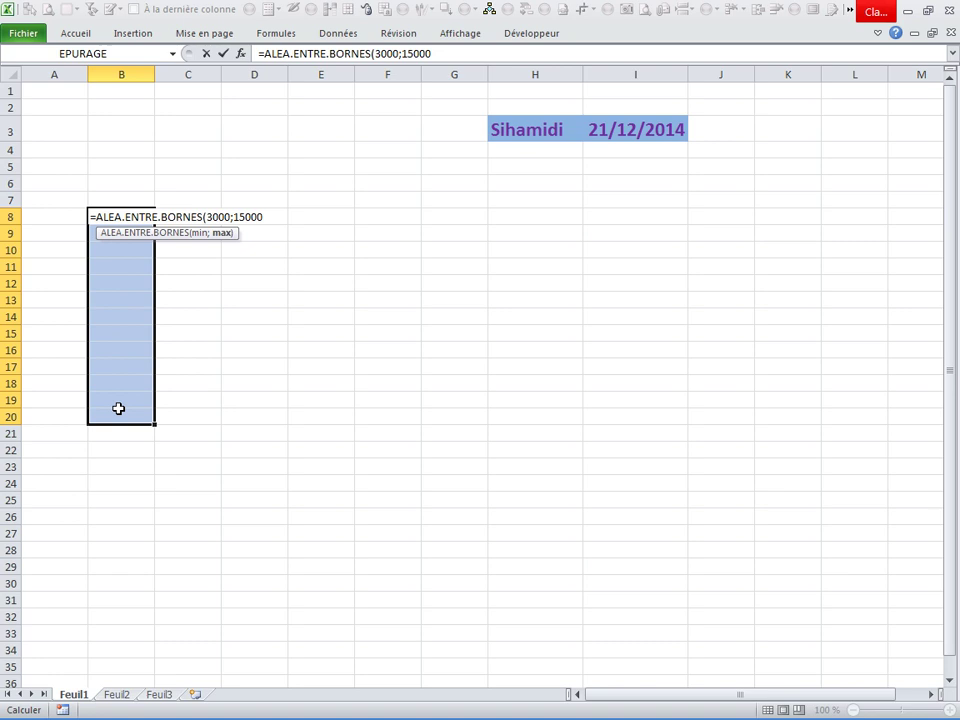
key("ctrl+Return")
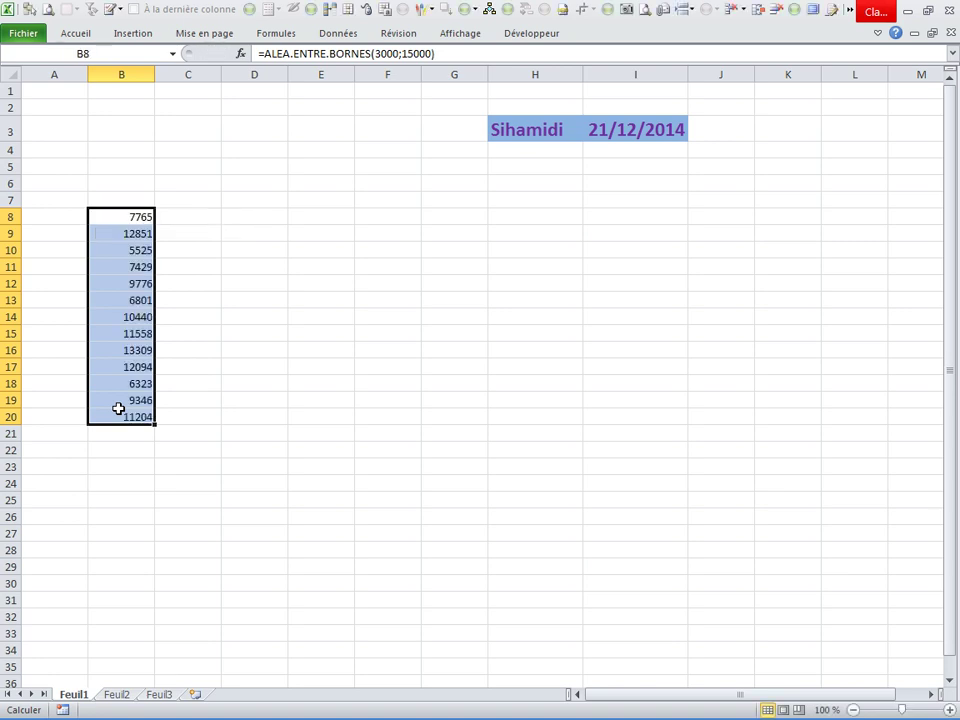
Step: Insert a basic 2D line chart of the B8:B20 values
left_click(131, 34)
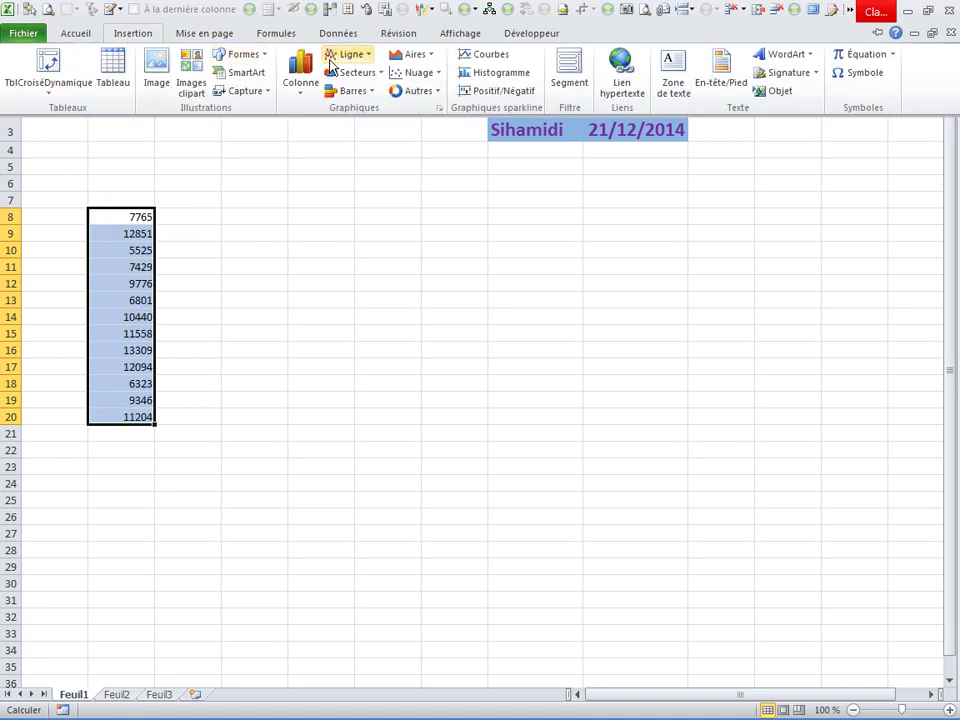
left_click(368, 55)
left_click(354, 101)
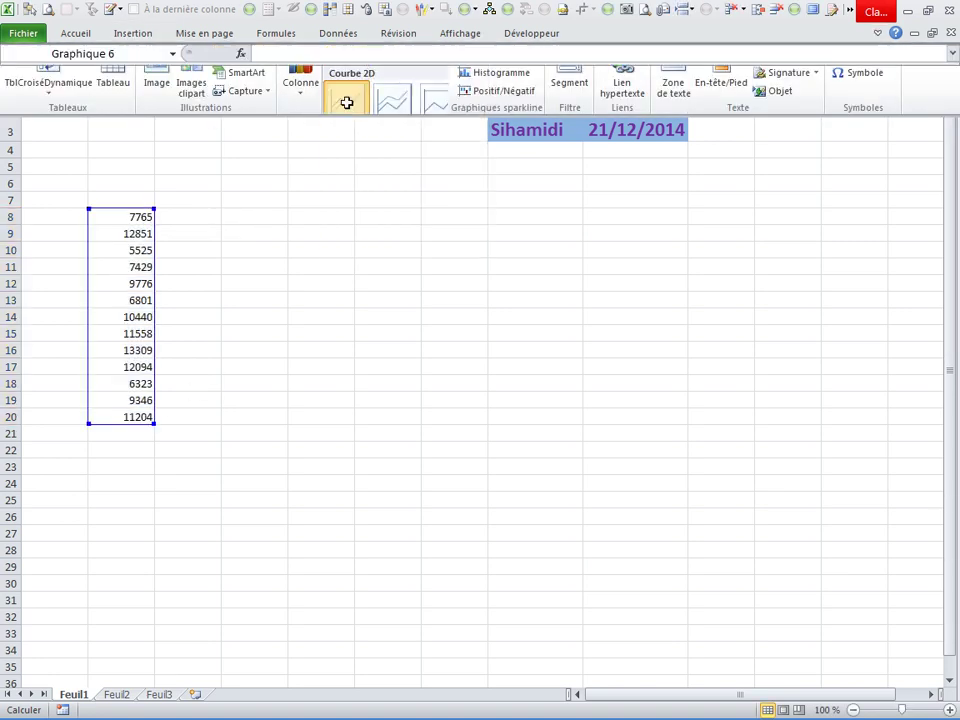
Step: Delete the chart's Série1 legend and select the data series
left_click(679, 400)
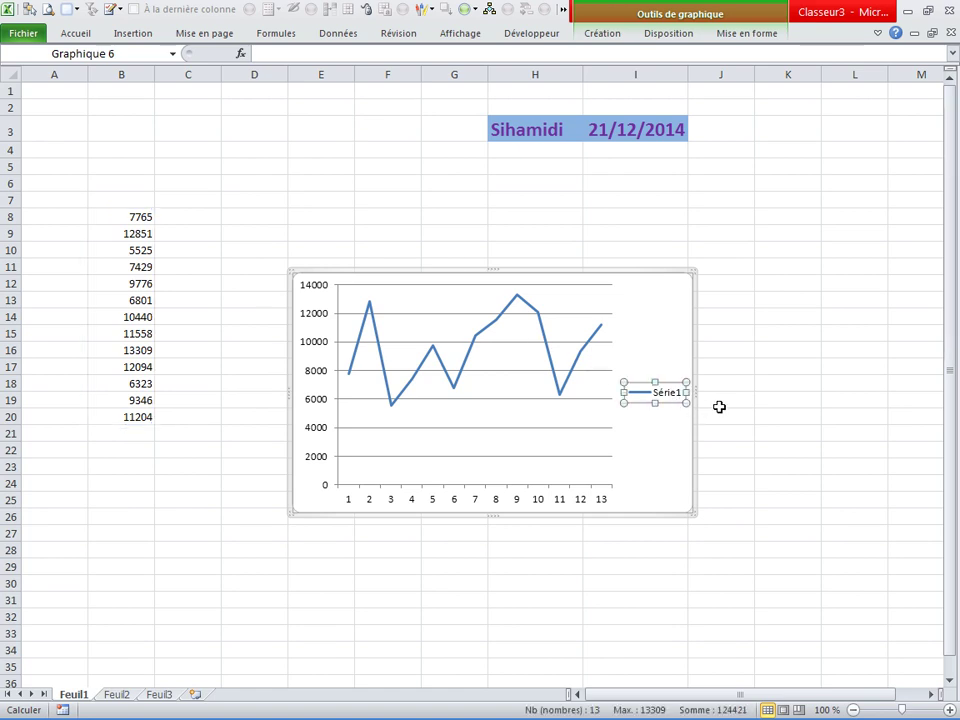
key("Delete")
left_click(788, 416)
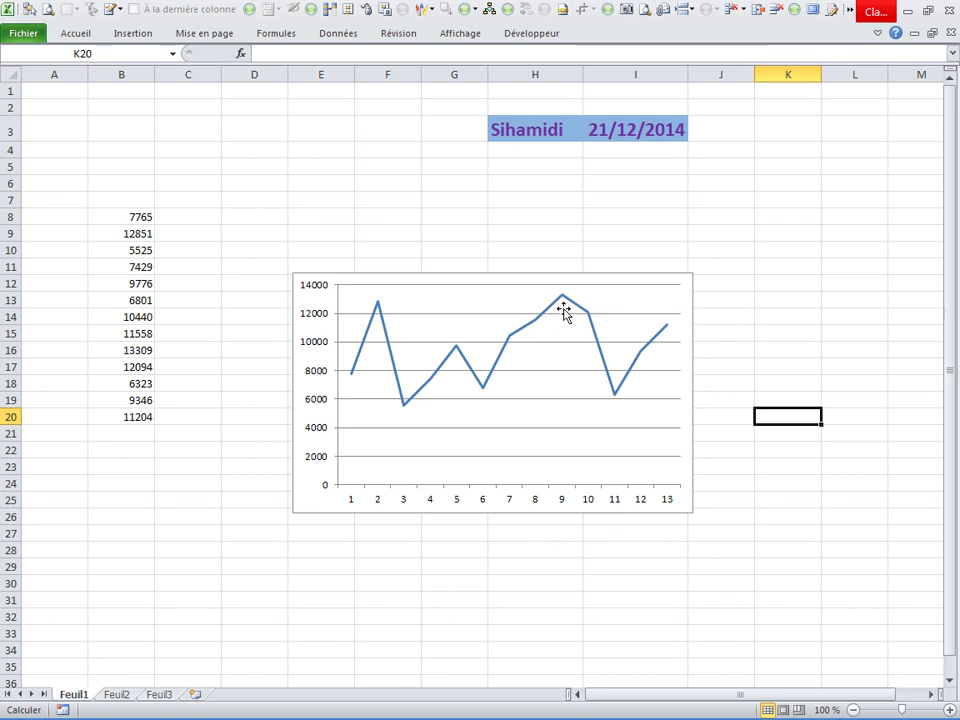
mouse_move(567, 302)
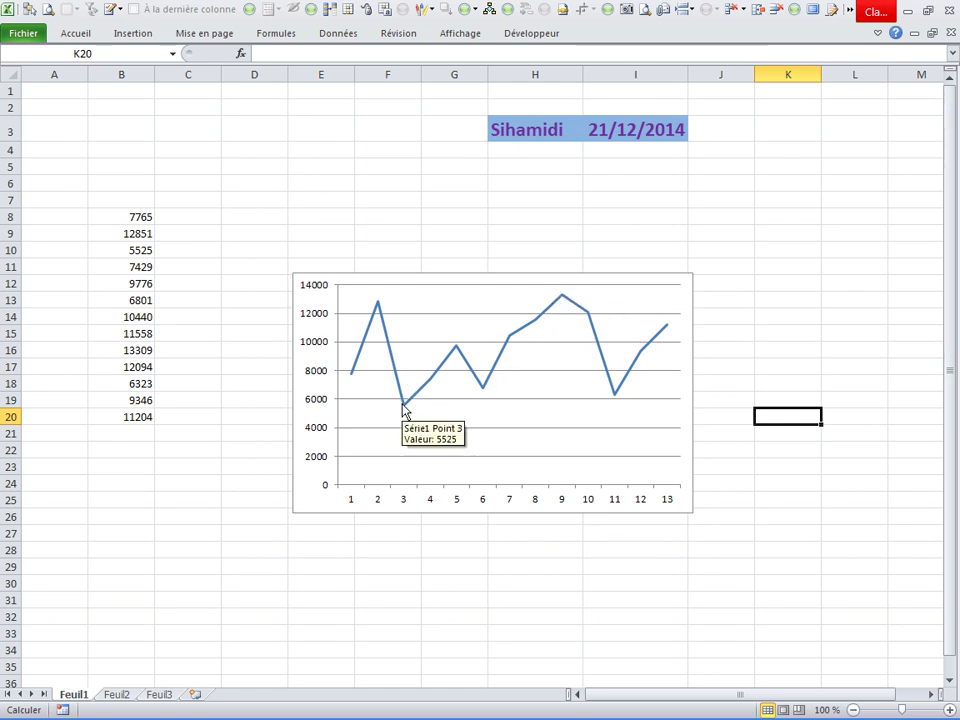
left_click(445, 369)
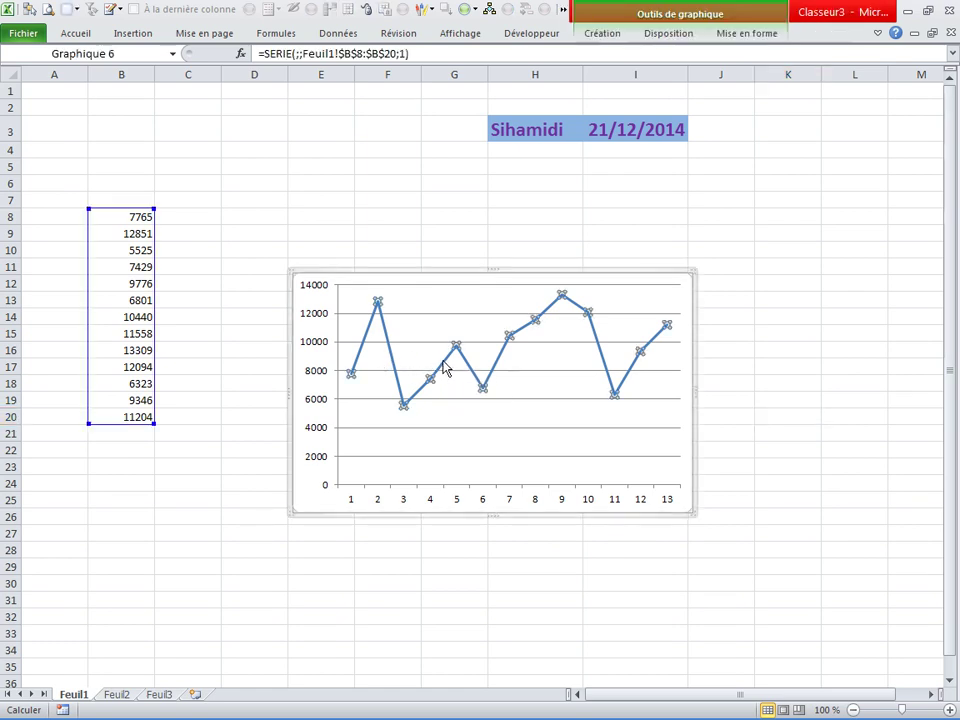
Step: Switch the series line colour to Trait dégradé (gradient line)
right_click(445, 369)
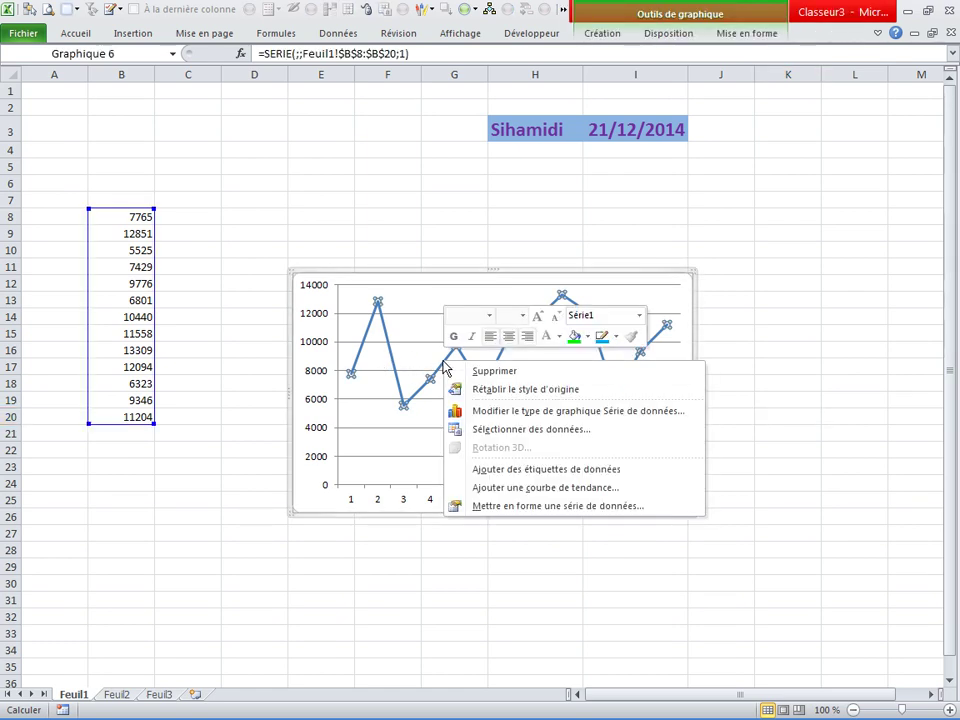
left_click(495, 507)
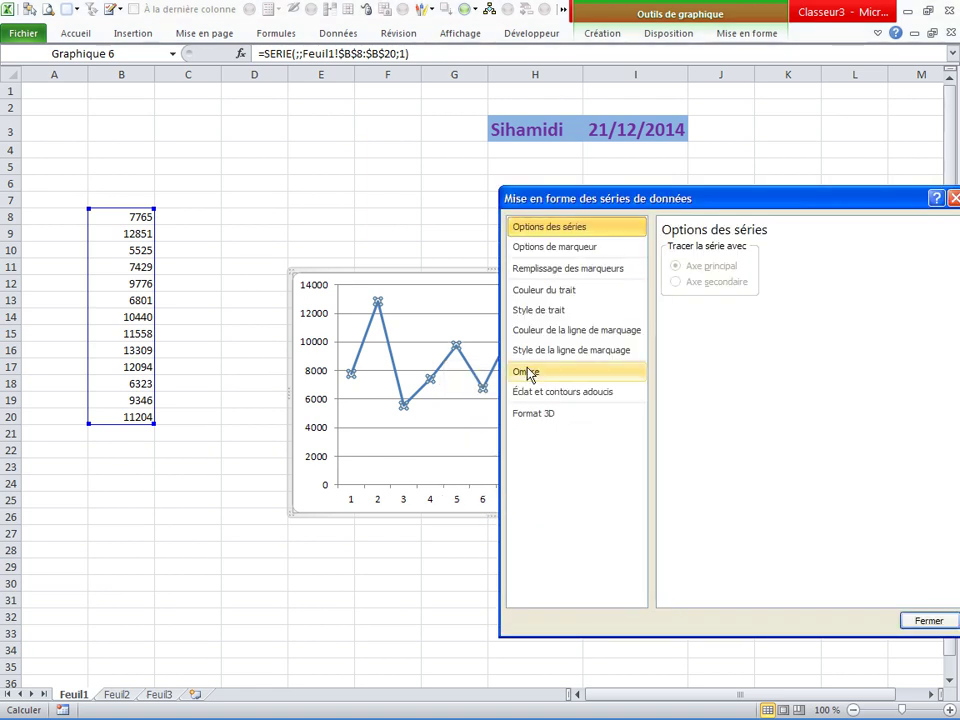
left_click(549, 293)
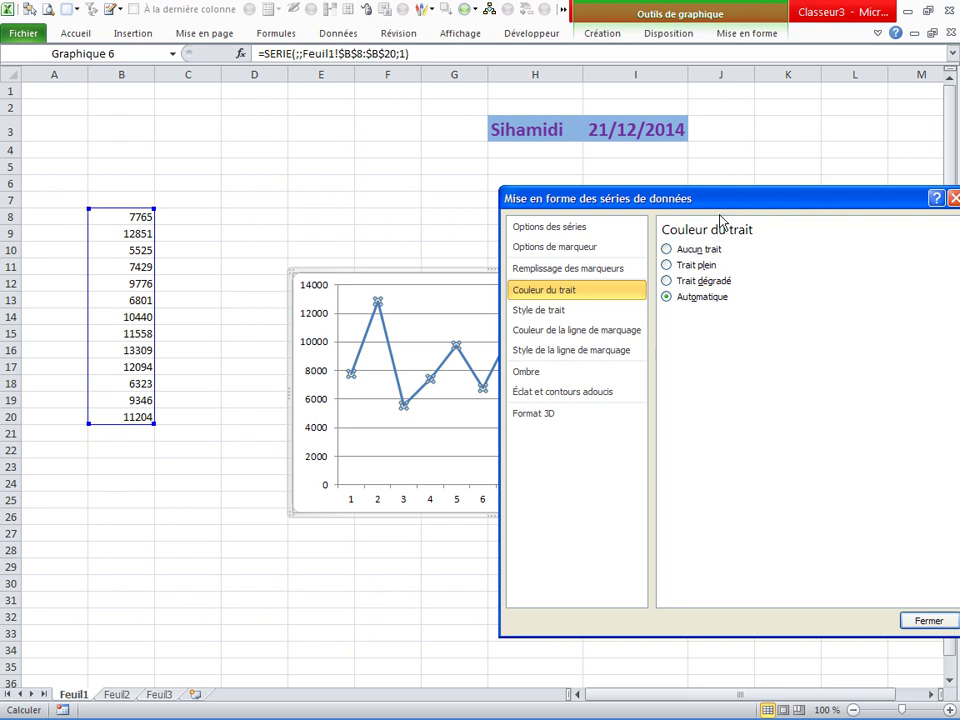
left_click_drag(725, 203, 539, 178)
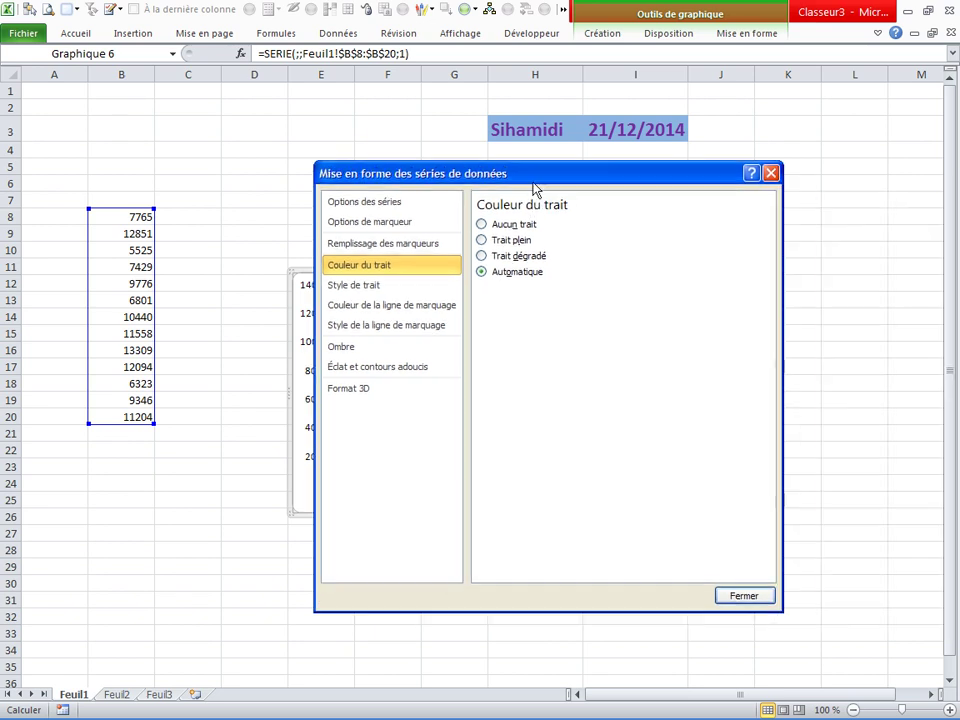
left_click(502, 262)
Step: Shift the first and middle gradient stops rightward and select the end stop
mouse_move(614, 180)
left_mouse_down()
mouse_move(405, 284)
mouse_move(300, 263)
left_mouse_up()
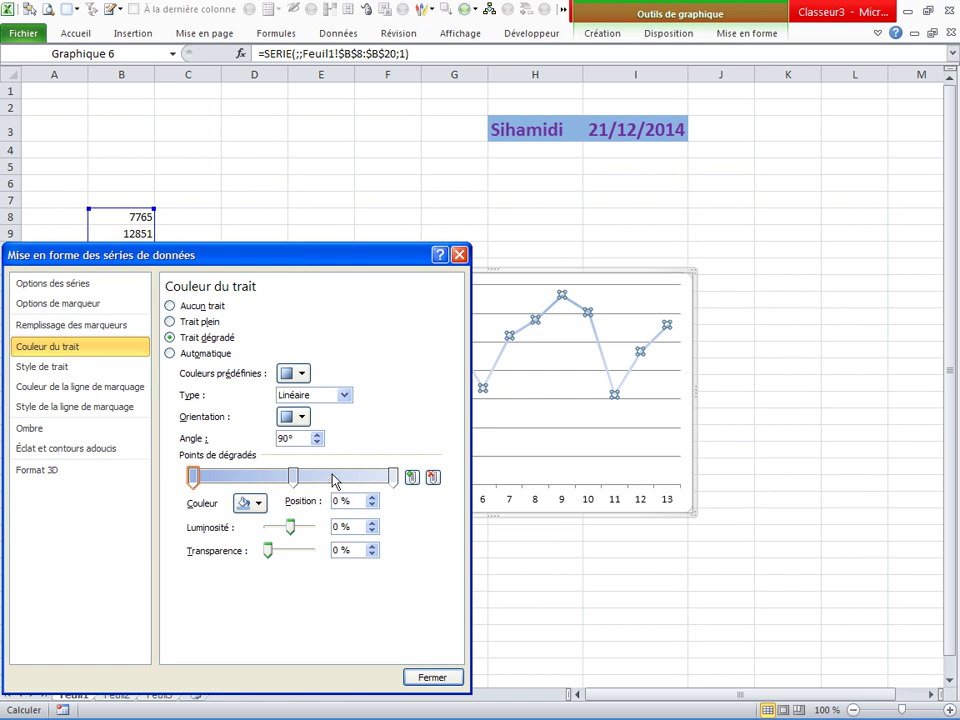
left_click_drag(193, 477, 225, 477)
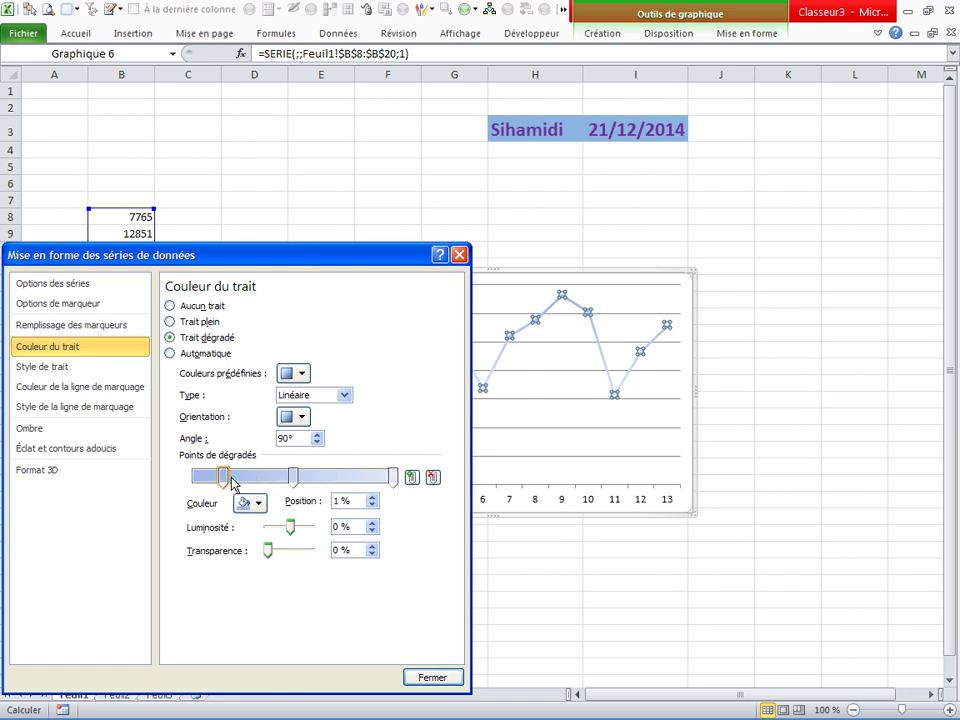
left_click_drag(296, 485, 309, 480)
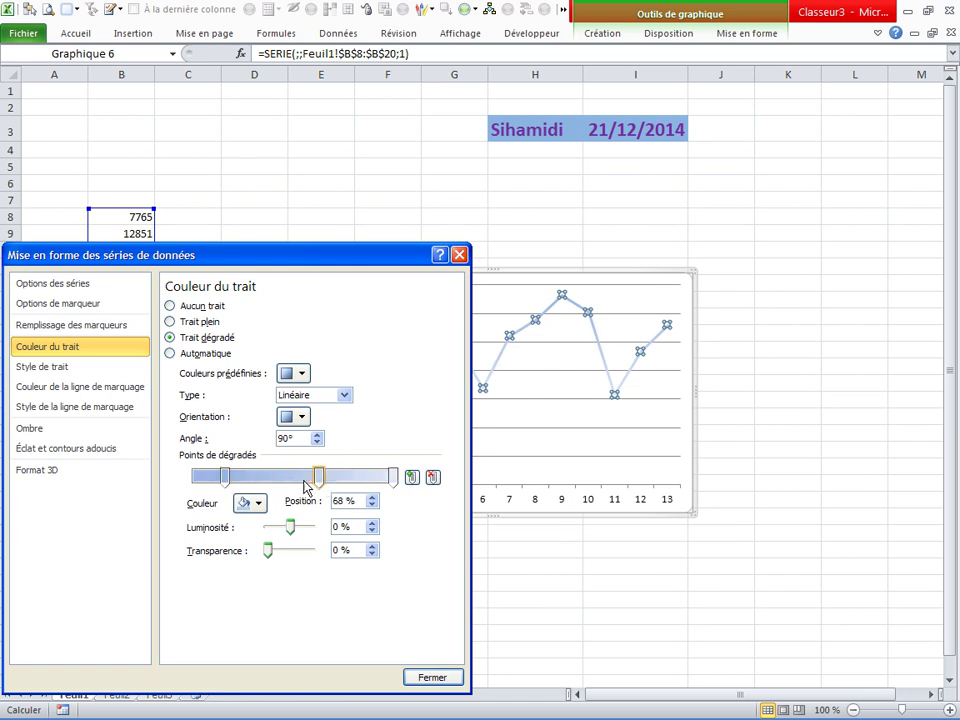
left_click_drag(225, 478, 240, 482)
left_click(393, 484)
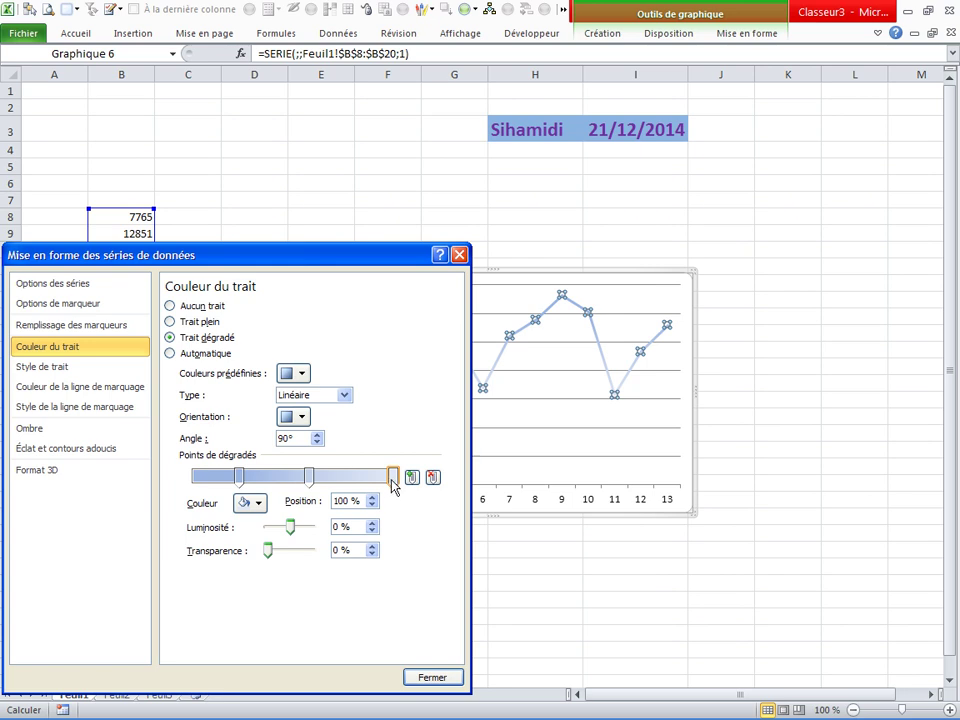
Step: Colour the end gradient stop red and the first stop green
left_click(258, 503)
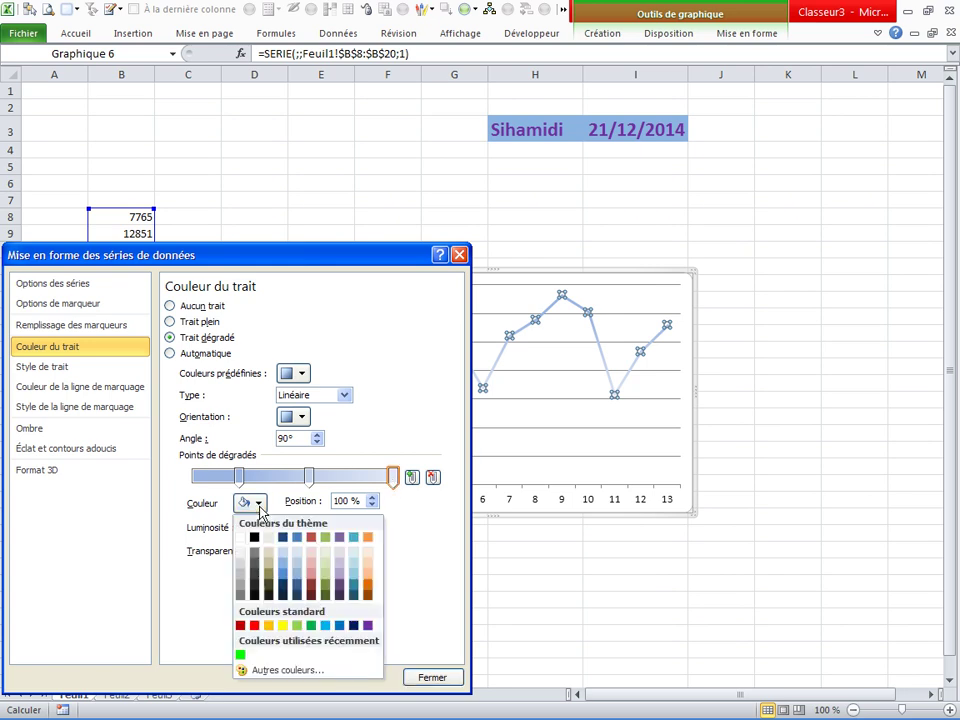
left_click(241, 656)
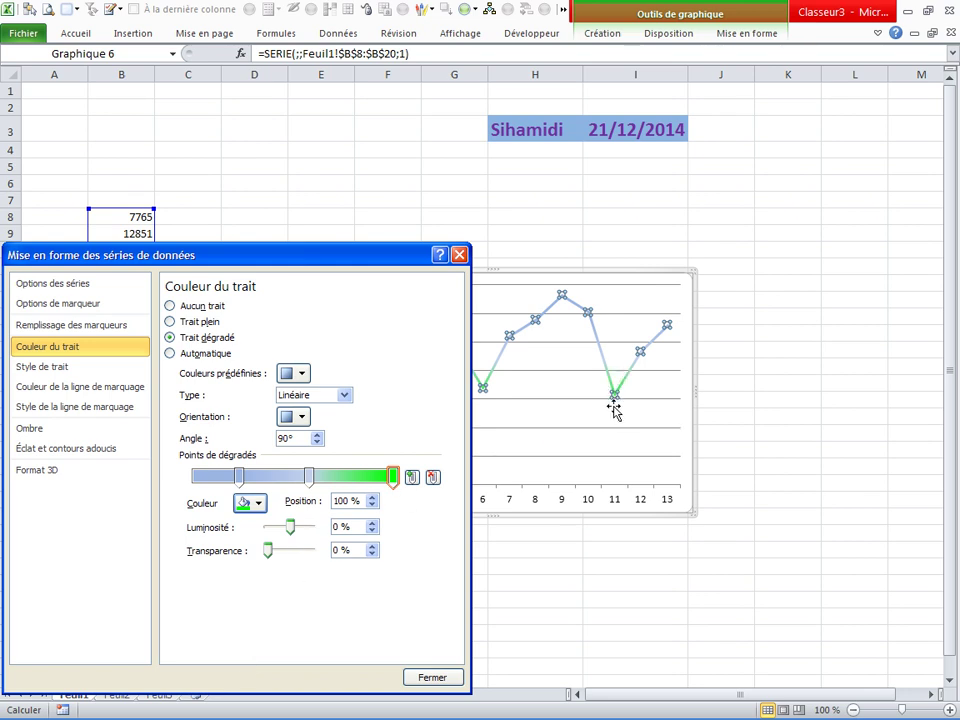
left_click(261, 511)
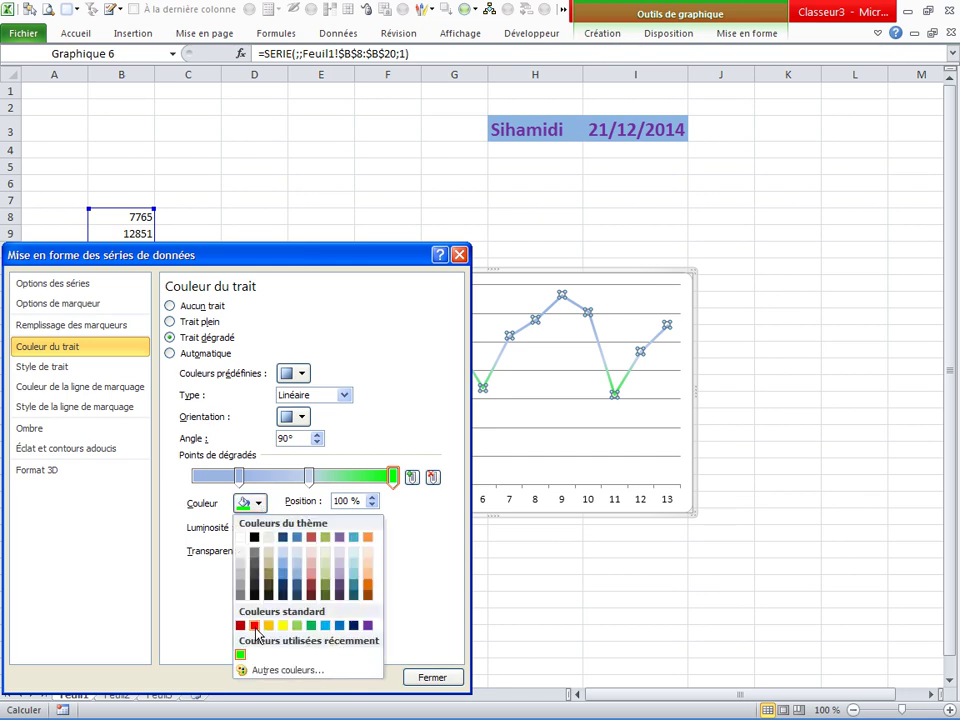
left_click(256, 625)
left_click(239, 478)
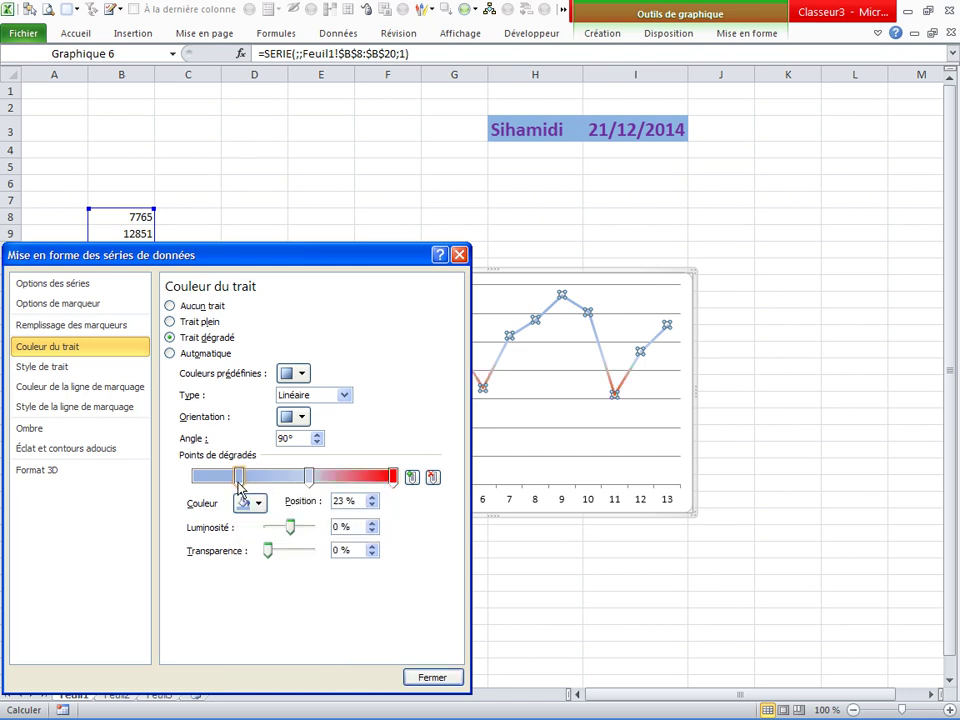
left_click(257, 503)
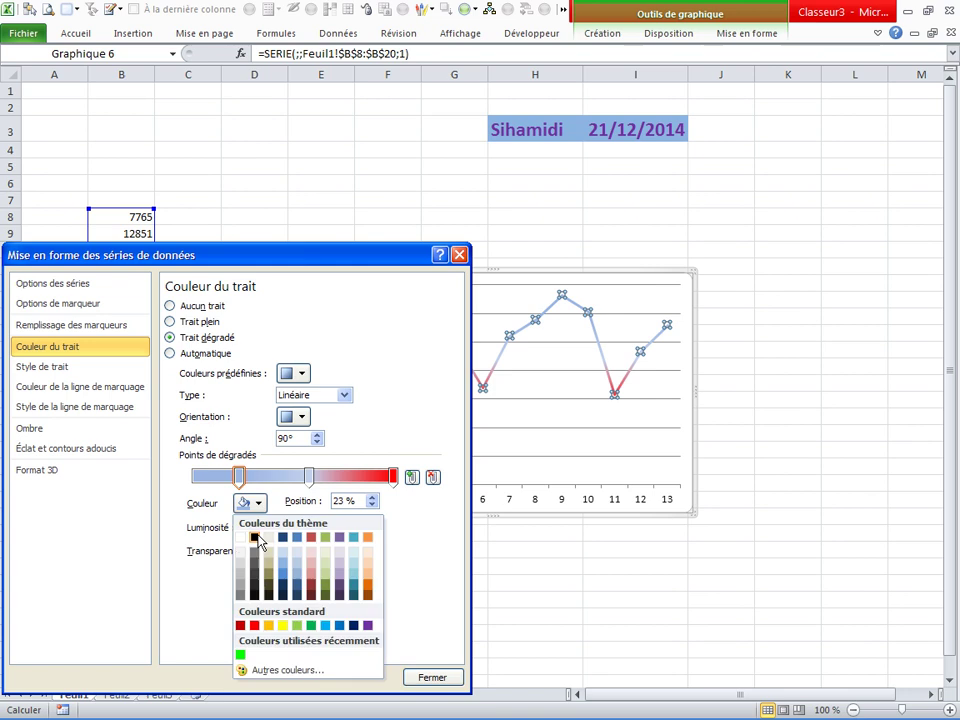
left_click(240, 657)
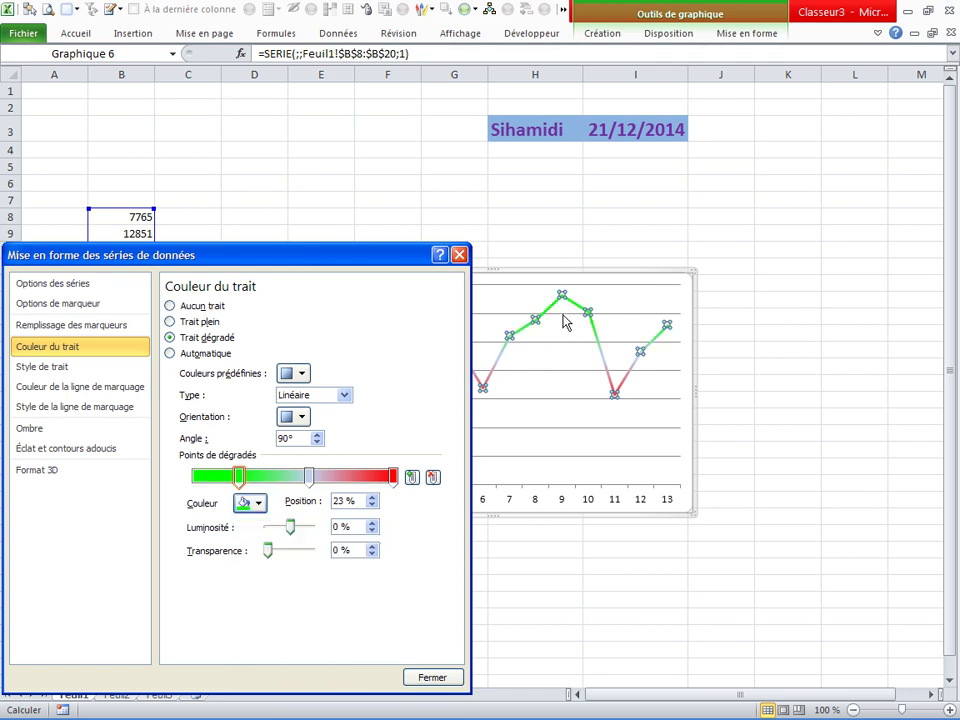
Step: Give the middle gradient stop a pale 40% lighter tint with partial transparency
left_click(309, 477)
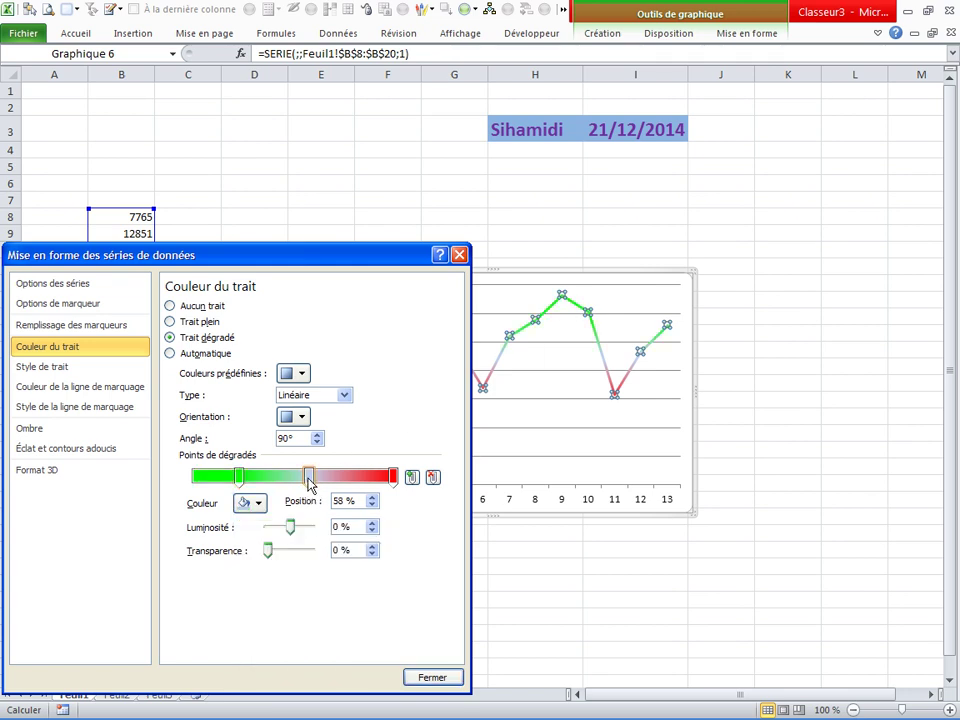
left_click(259, 505)
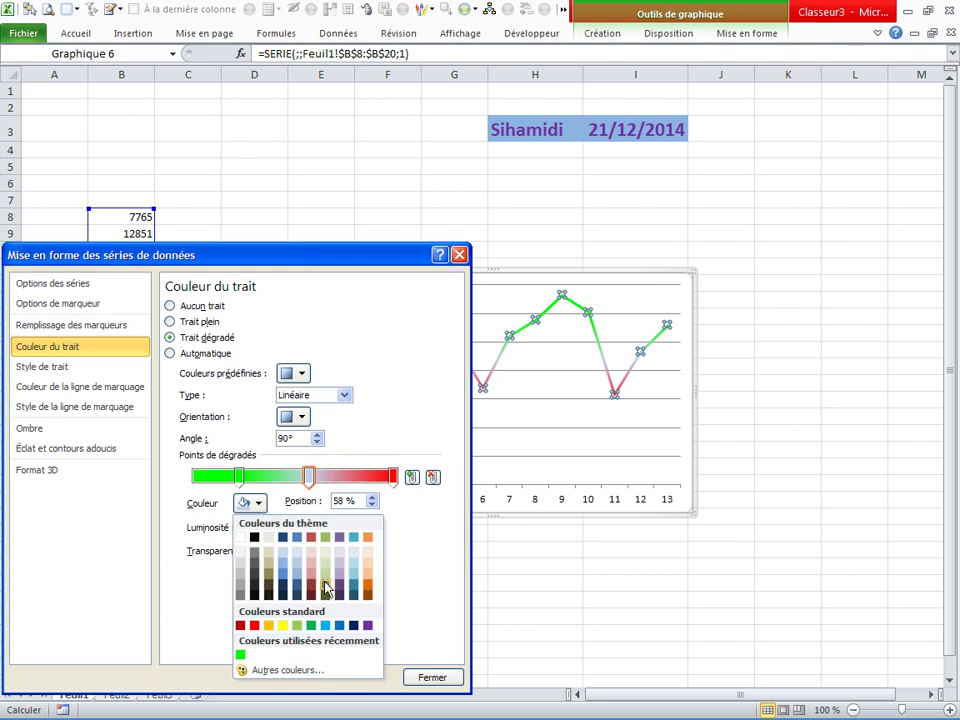
left_click(339, 578)
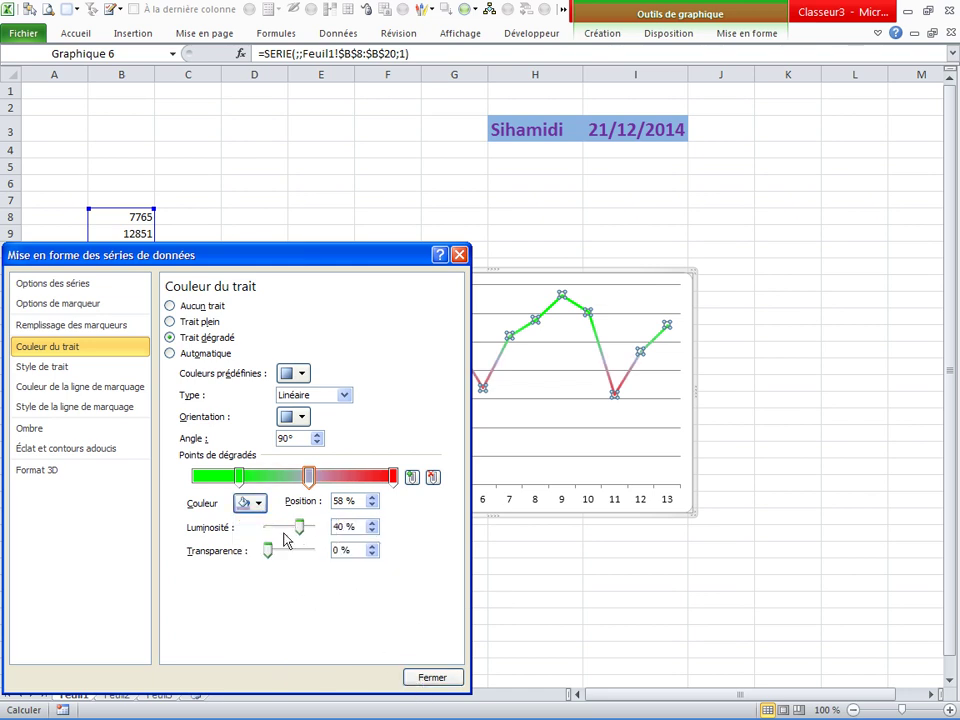
mouse_move(268, 551)
left_mouse_down()
mouse_move(287, 561)
mouse_move(296, 528)
mouse_move(281, 531)
mouse_move(300, 551)
left_mouse_up()
Step: Raise the middle stop's transparency, then enable Lissage to smooth the series line
left_click(431, 677)
left_click(535, 633)
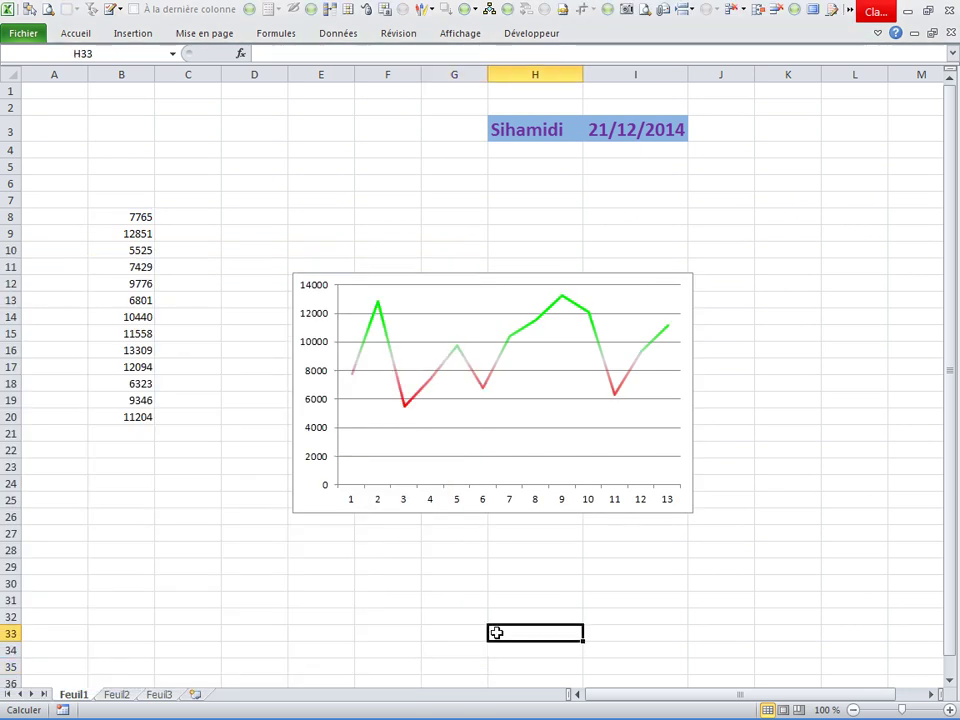
left_click(481, 387)
right_click(481, 387)
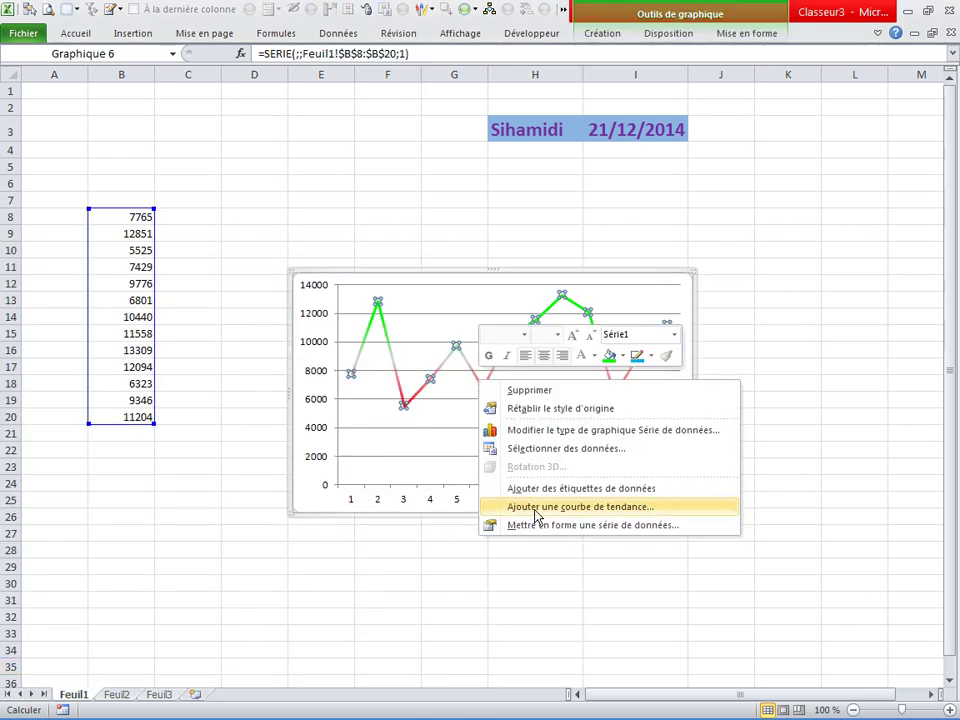
left_click(535, 530)
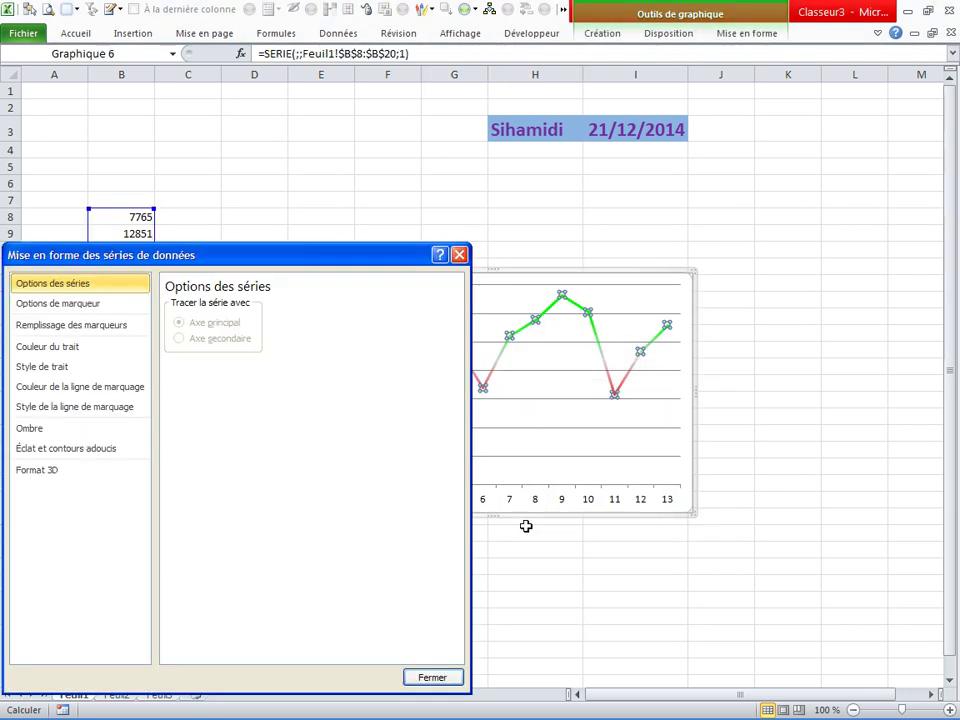
left_click(54, 370)
left_click(182, 481)
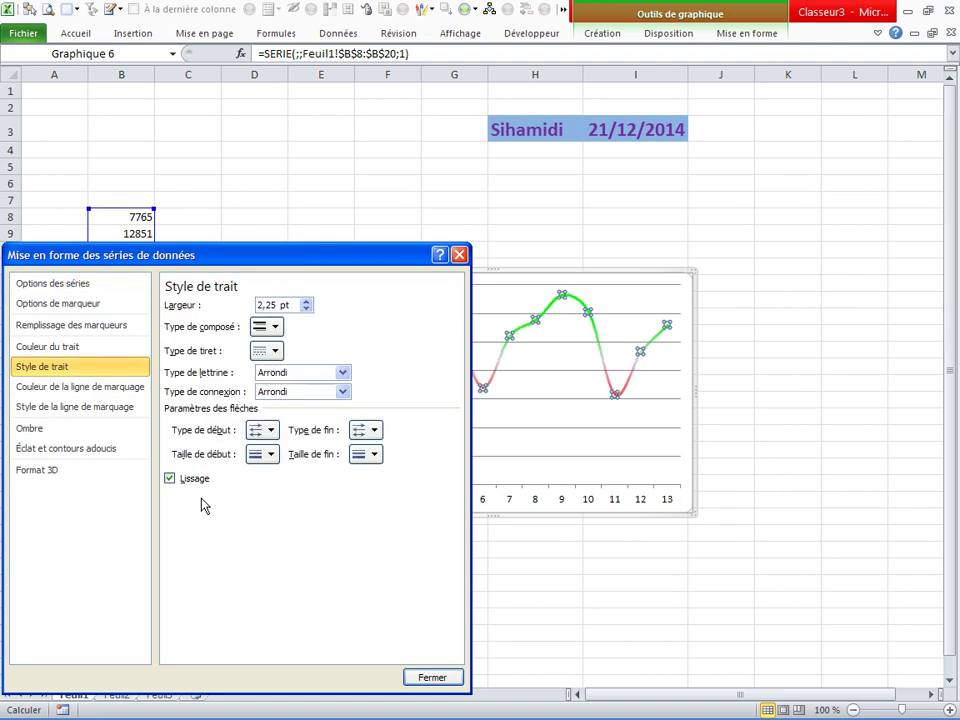
left_click(410, 679)
left_click(475, 601)
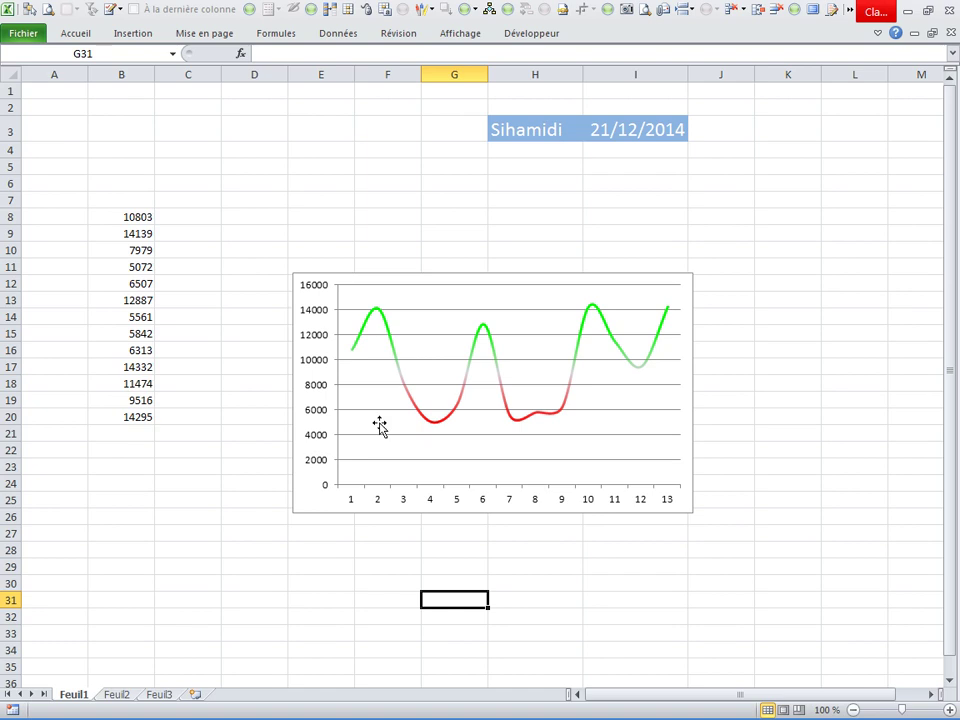
Step: Add value data labels to every point of the series
left_click(463, 397)
right_click(463, 397)
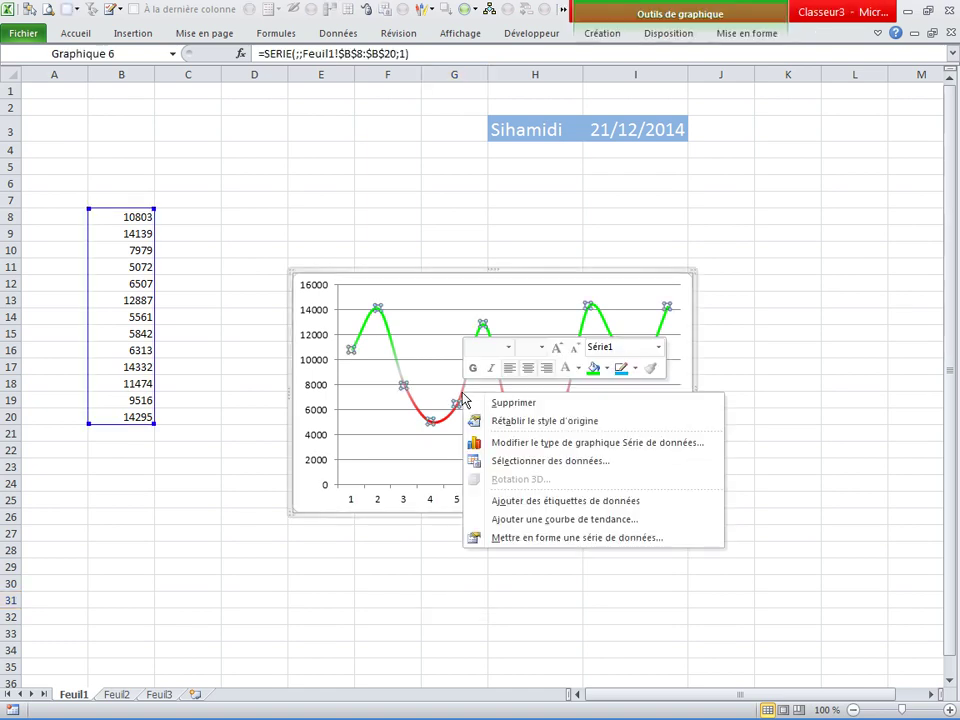
left_click(531, 508)
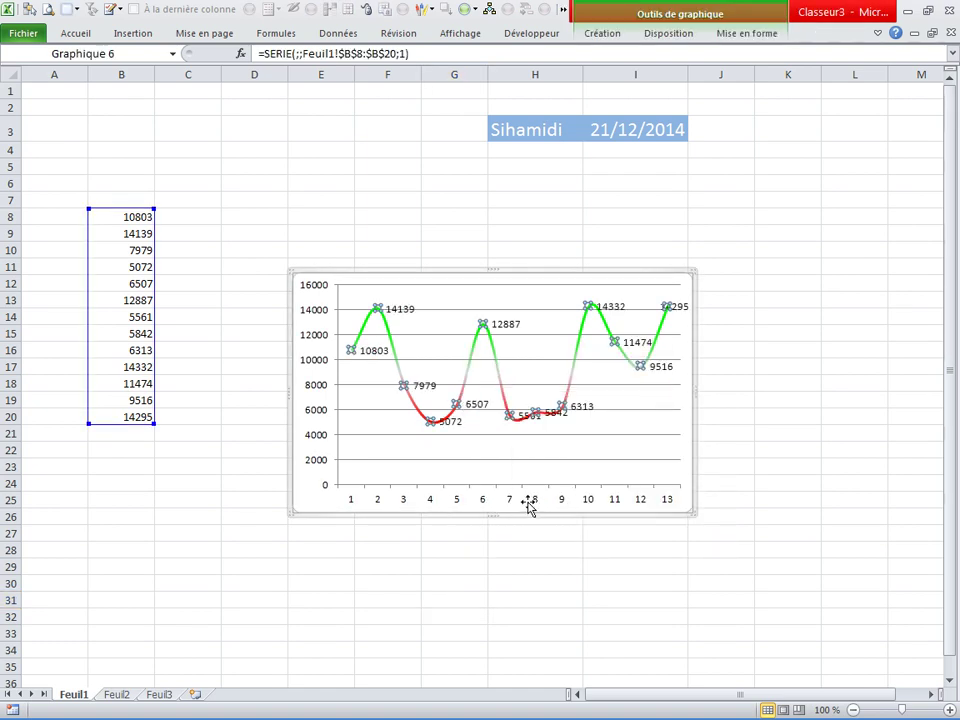
Step: Enlarge the data label font to 12 points
right_click(509, 330)
left_click(604, 286)
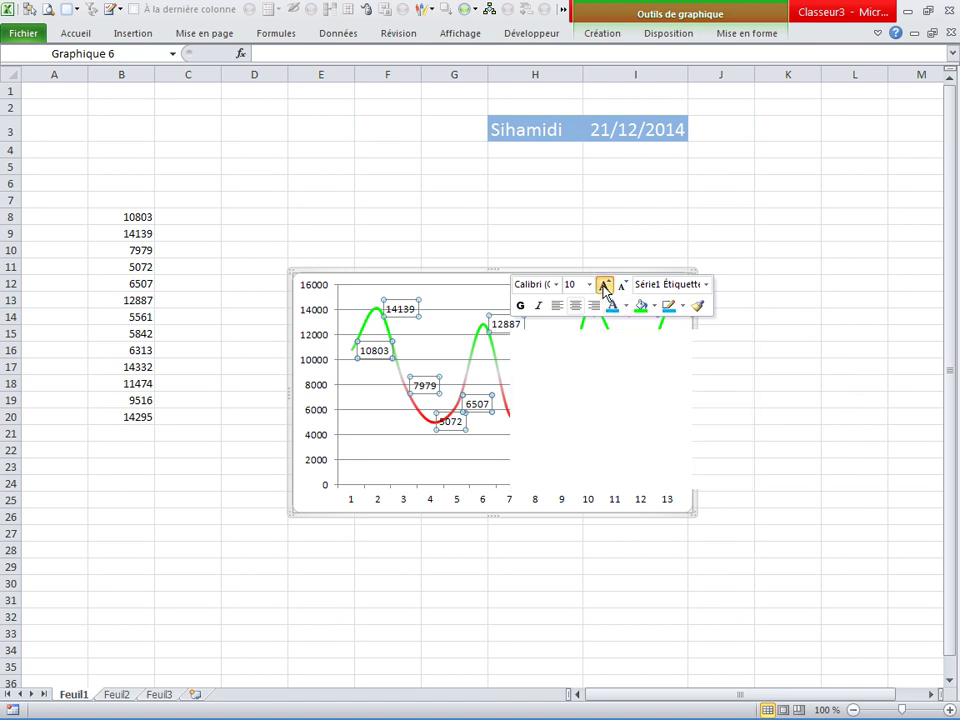
left_click(604, 286)
left_click(765, 431)
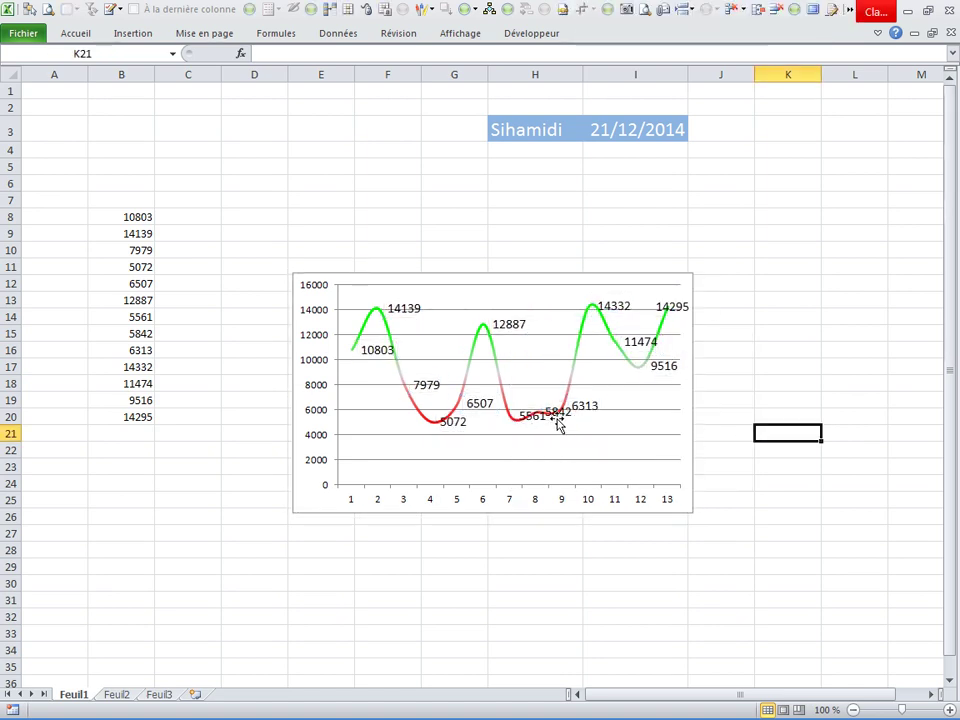
left_click(510, 333)
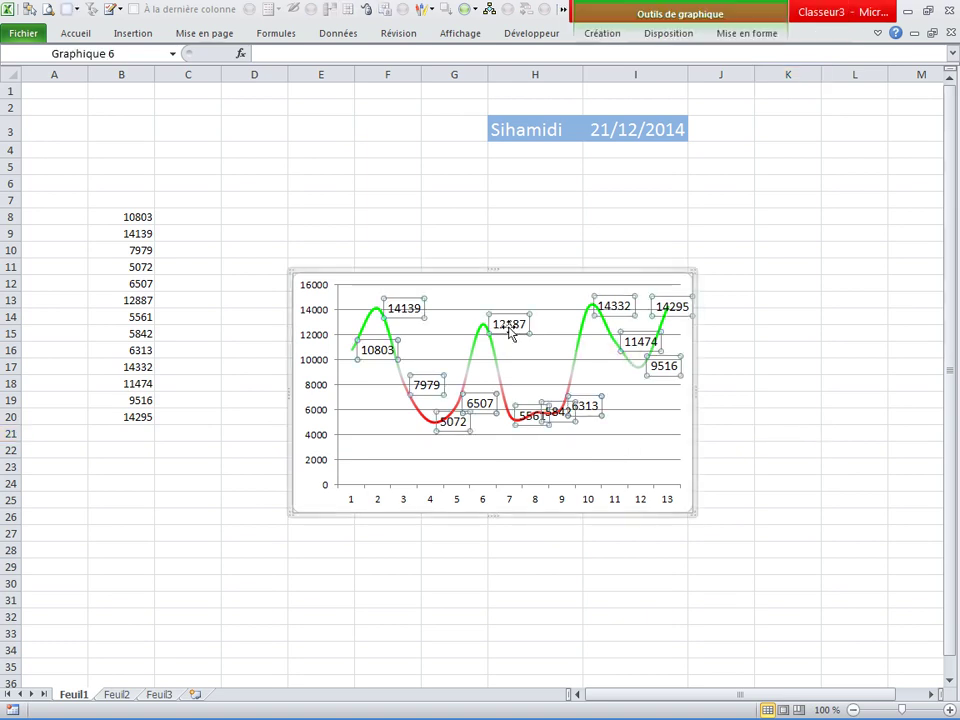
right_click(507, 333)
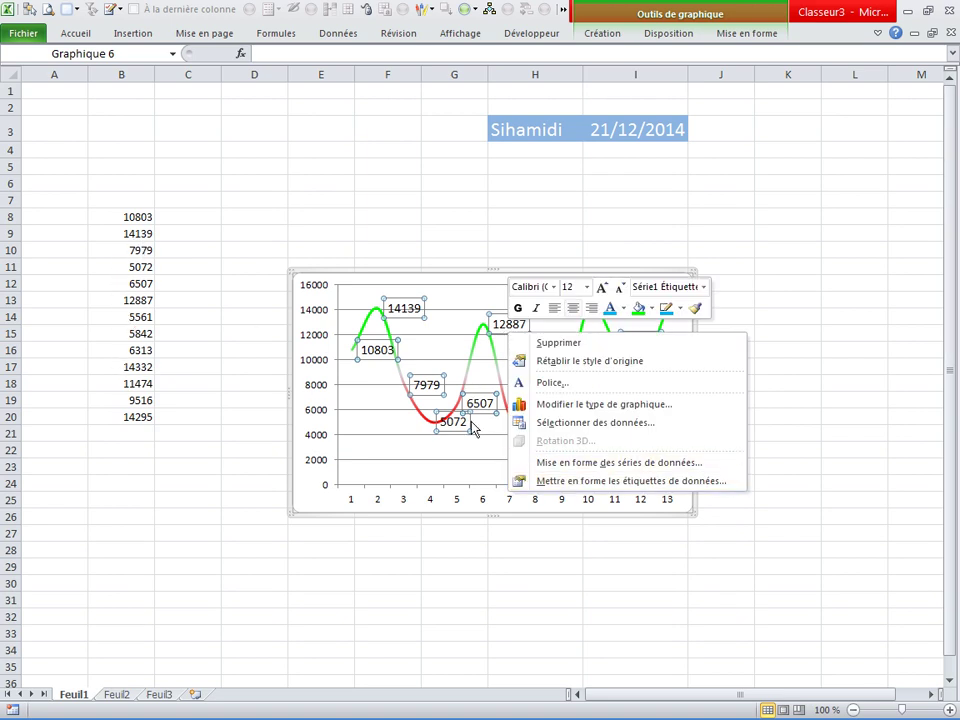
Step: Give the data labels the custom number format # "T", showing values like 14T and 11T
left_click(556, 482)
left_click_drag(256, 263, 303, 262)
left_click(96, 300)
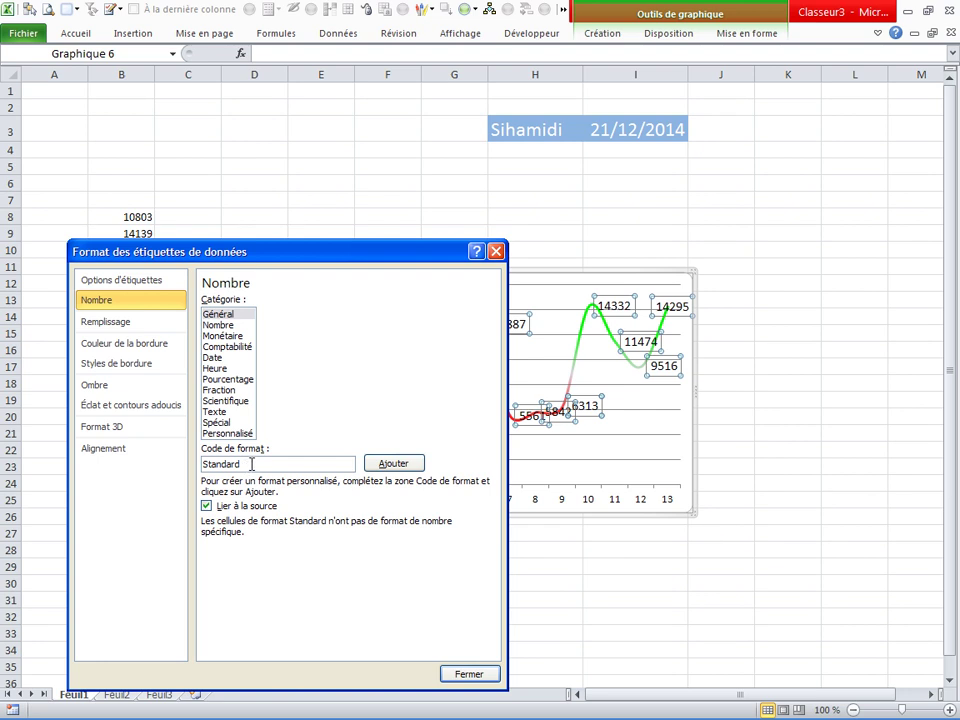
double_click(252, 464)
key("BackSpace")
type("# \"T\"")
left_click(390, 463)
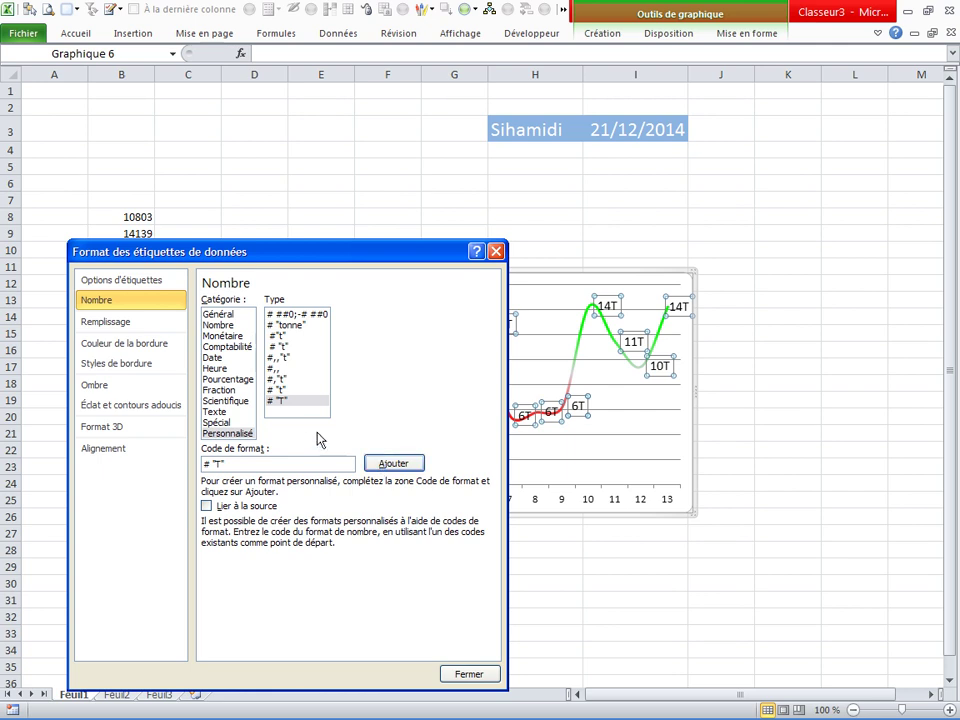
Step: Recalculate the sheet several times to redraw the chart with fresh random values
left_click(452, 673)
left_click(478, 630)
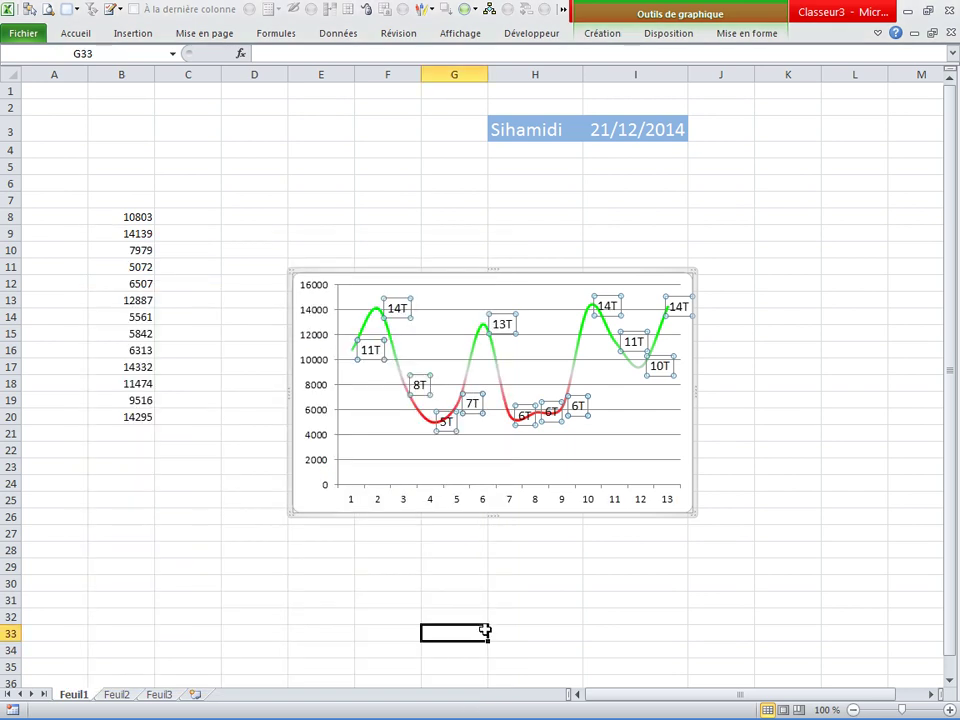
key("F9")
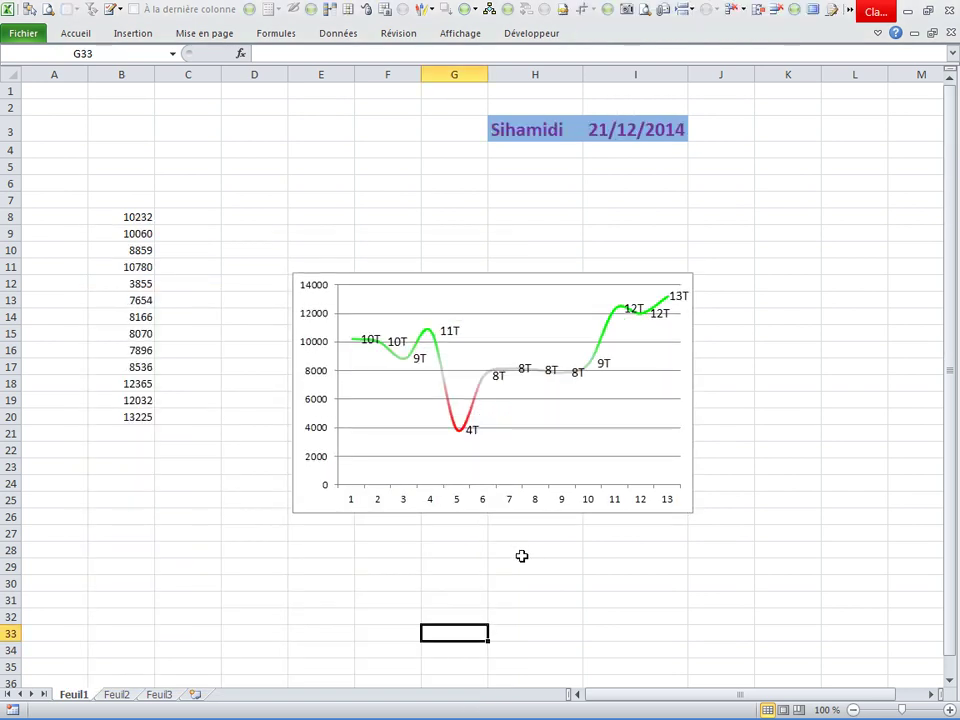
key("F9")
key("F9")
key("F9")
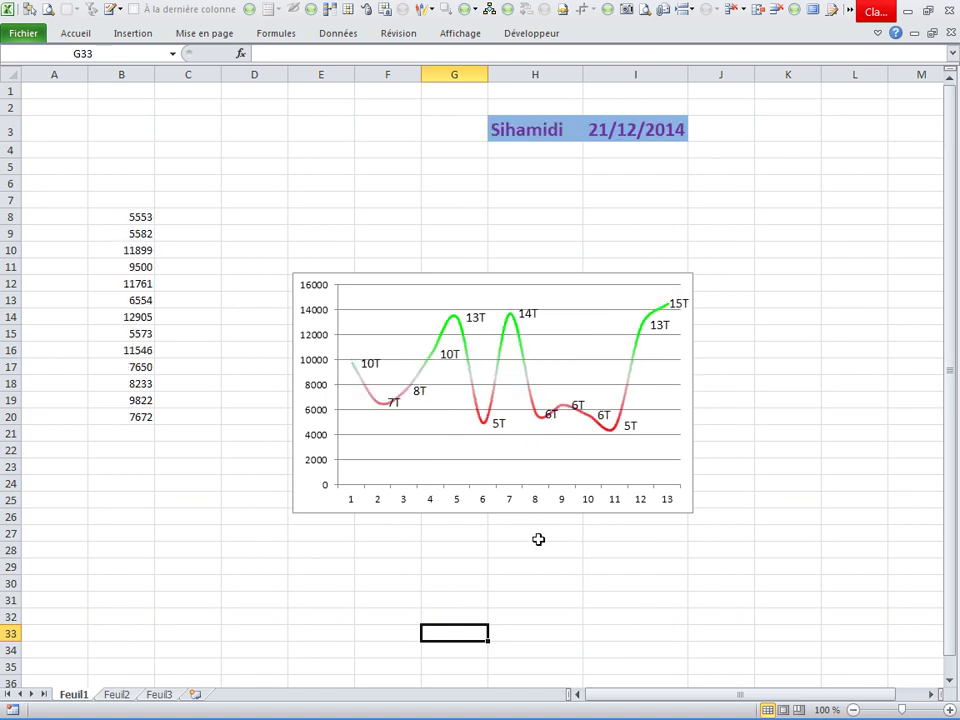
key("F9")
key("F9")
key("F9")
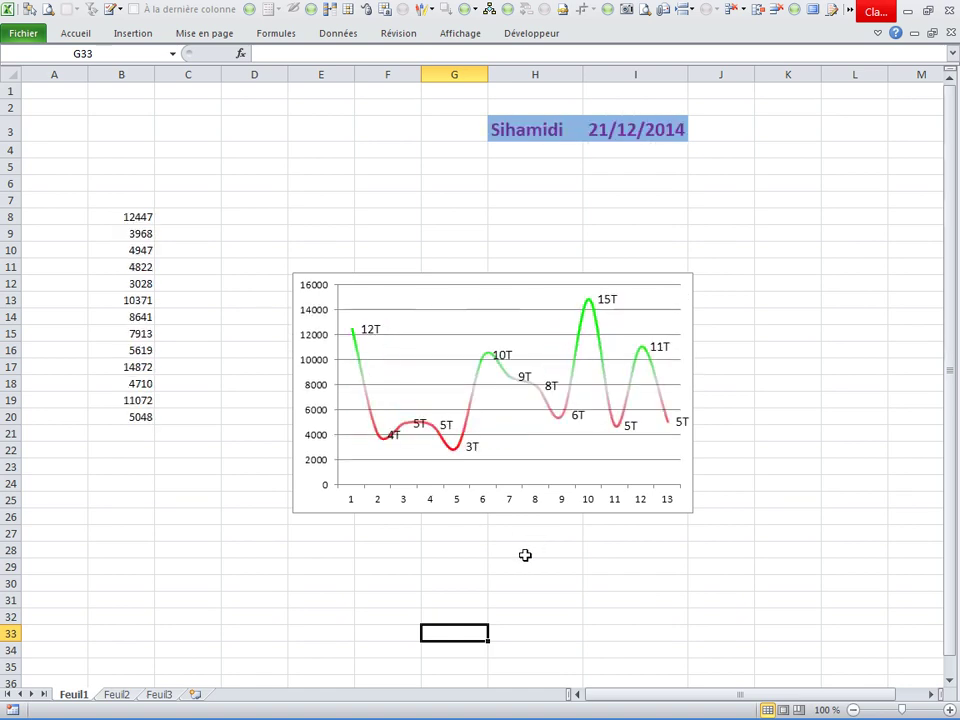
key("F9")
key("F9")
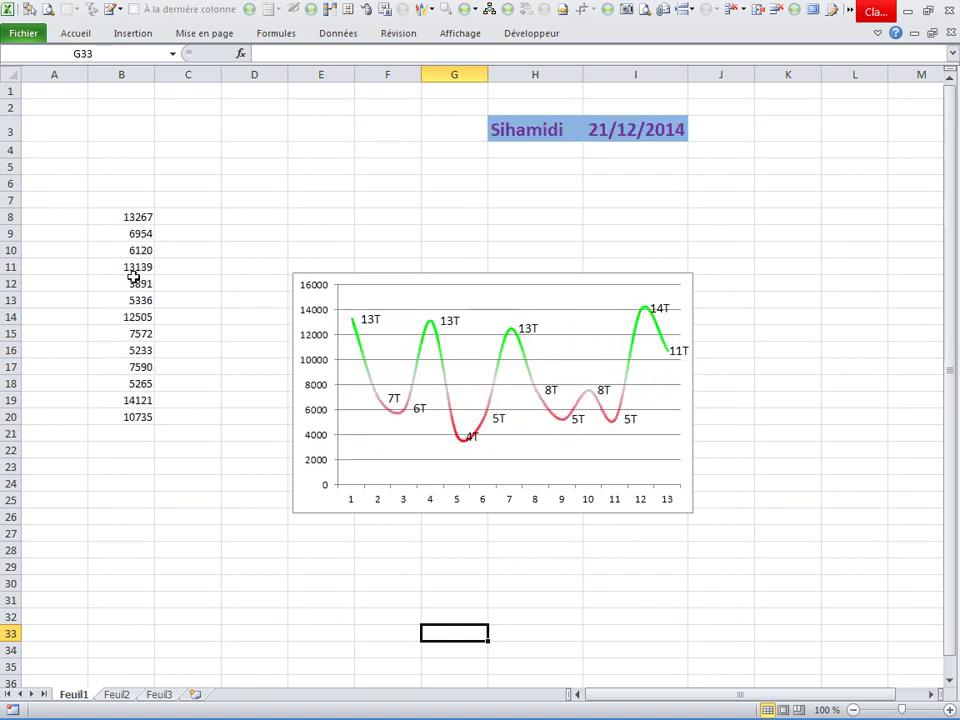
key("F9")
key("F9")
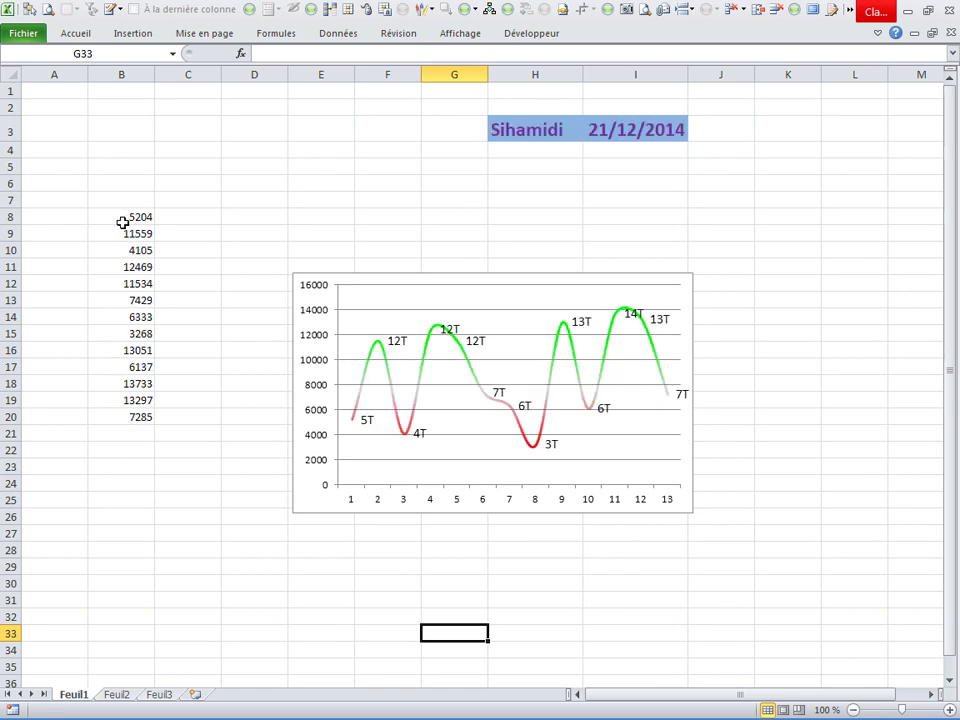
Step: Change B8's bounds to 30000;150000, fill it down to B20, and recalculate
left_click(137, 219)
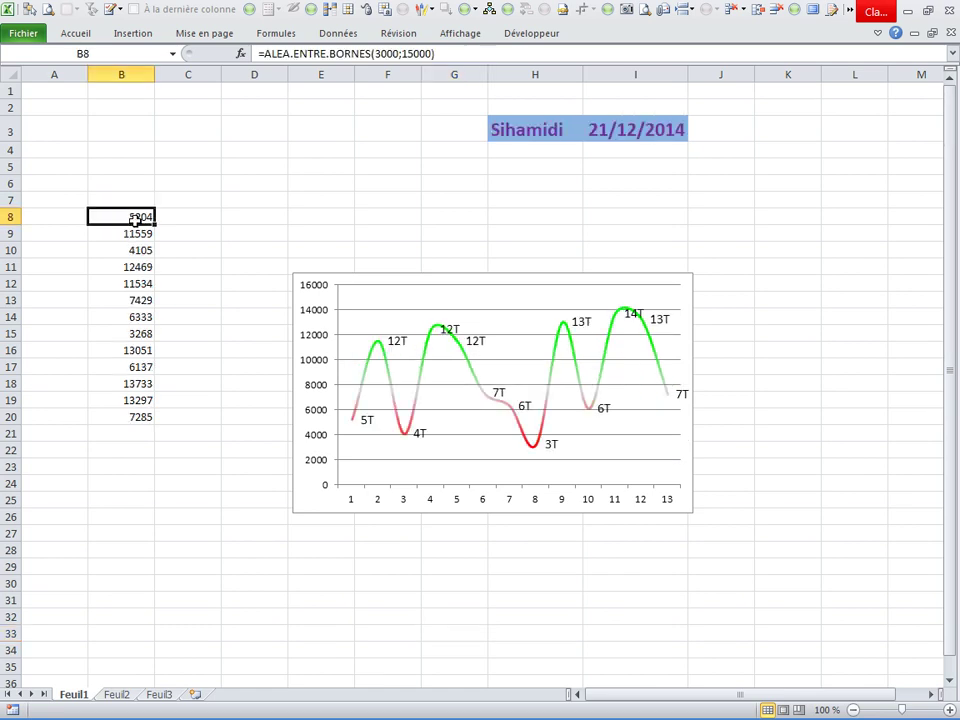
left_click(400, 56)
type("0")
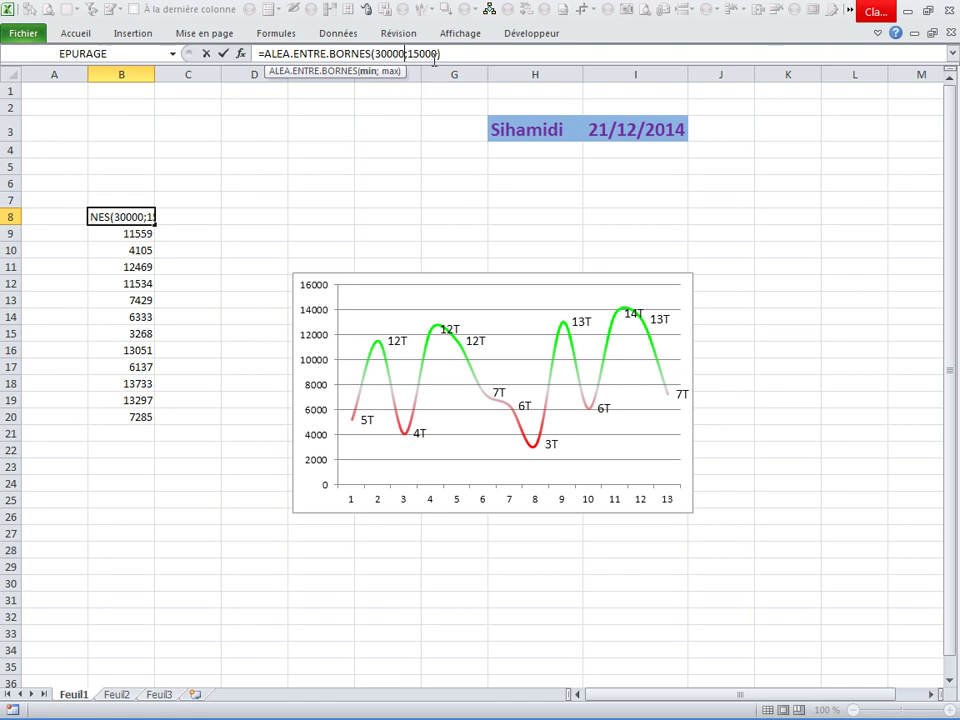
key("BackSpace")
key("Return")
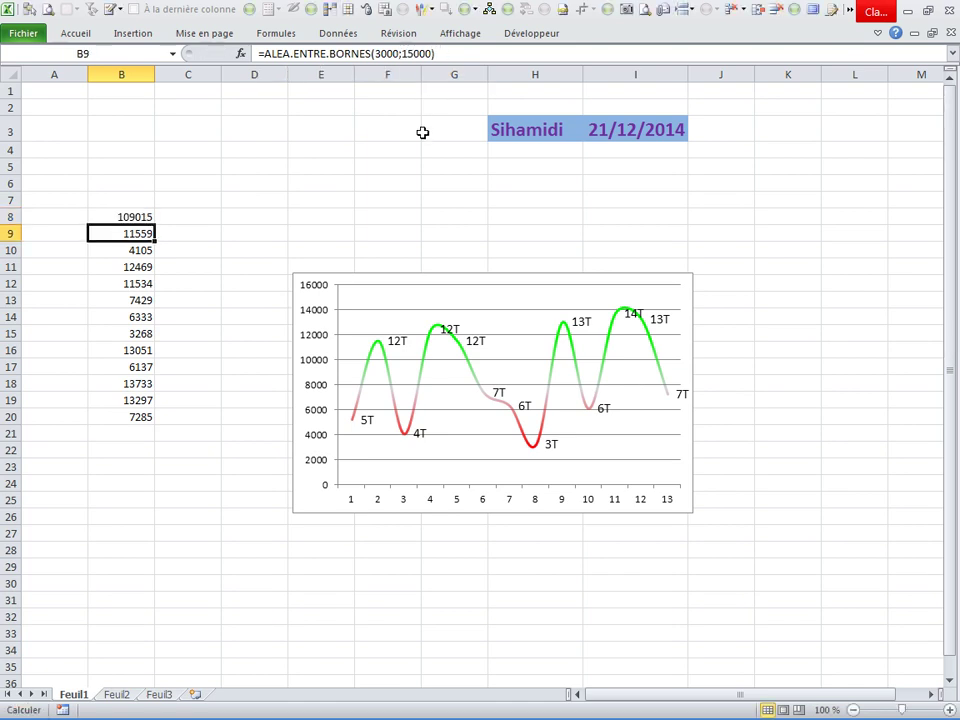
left_click(130, 218)
left_click_drag(154, 225, 154, 424)
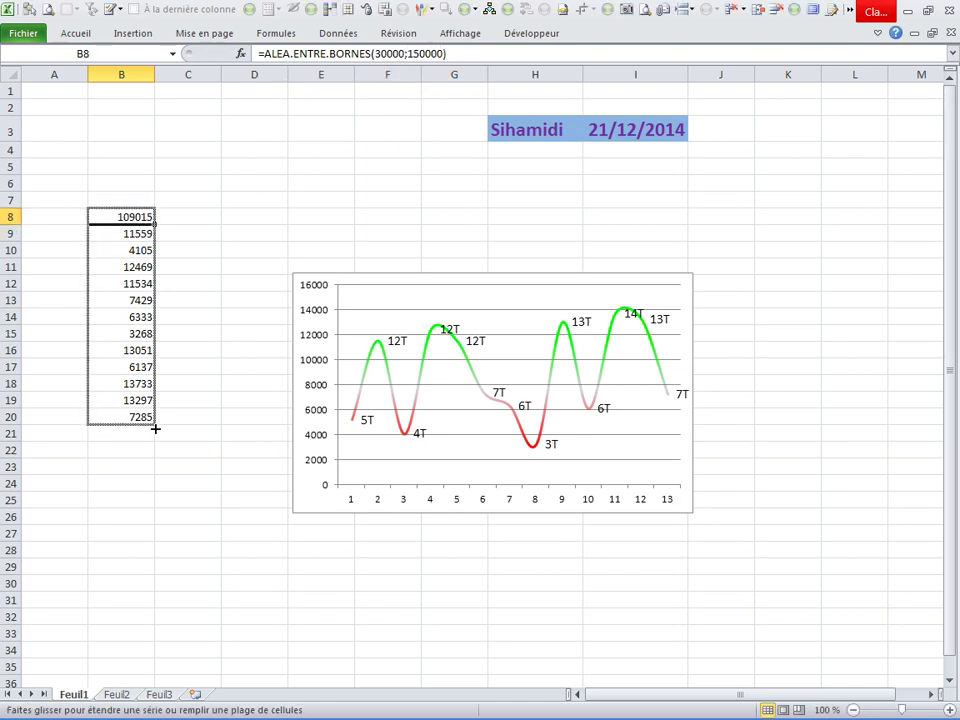
left_click(156, 499)
key("F9")
key("F9")
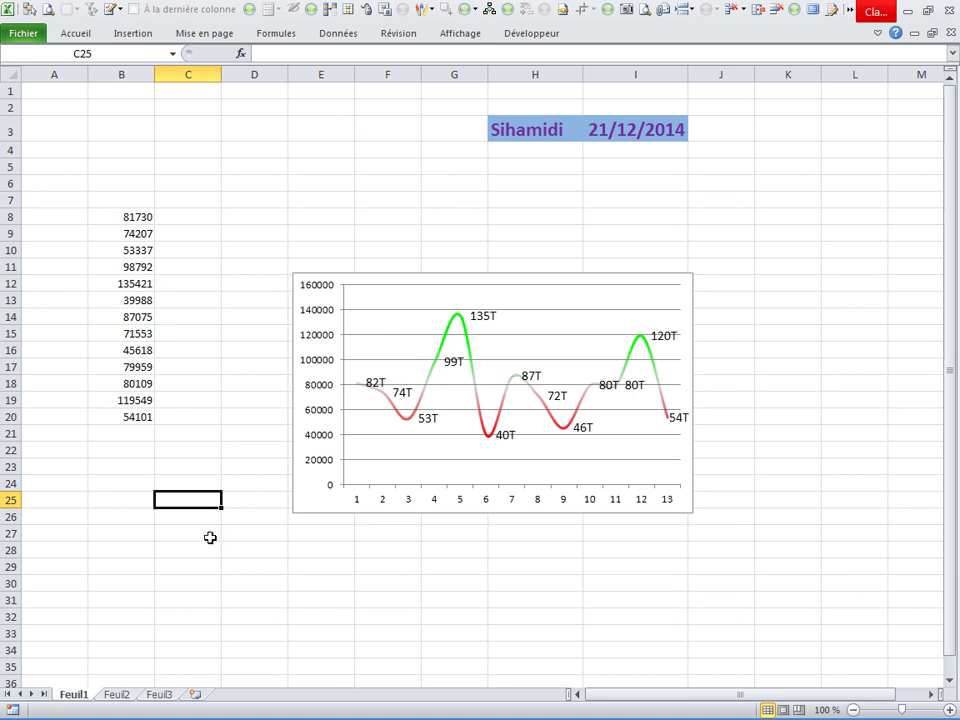
Step: Enter the first demo values across E29, F29 and G29
left_click_drag(243, 568, 596, 566)
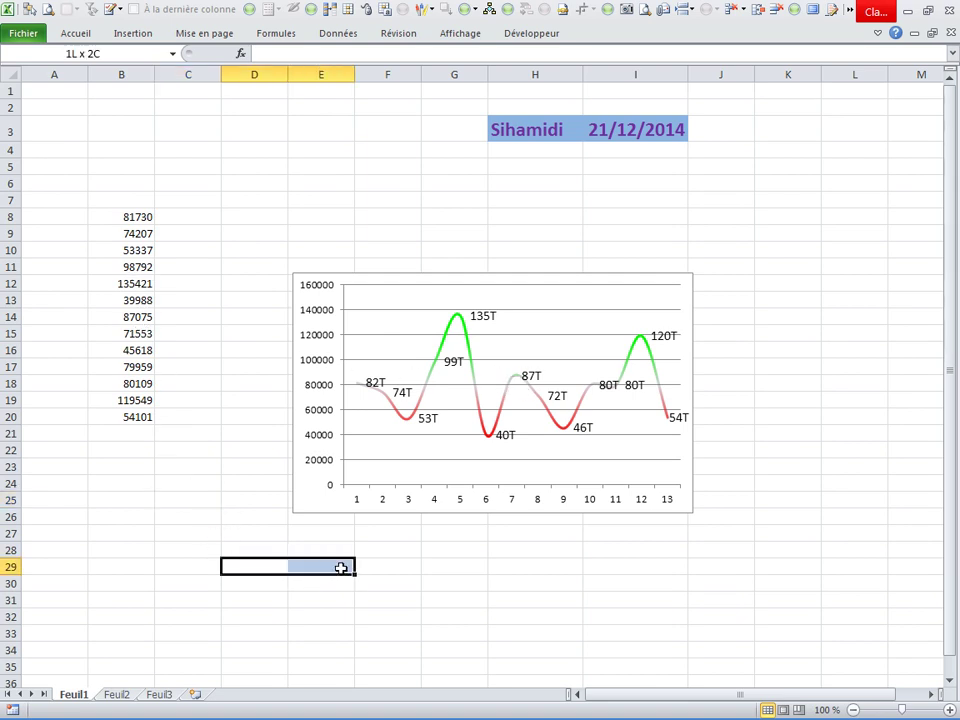
left_click(333, 568)
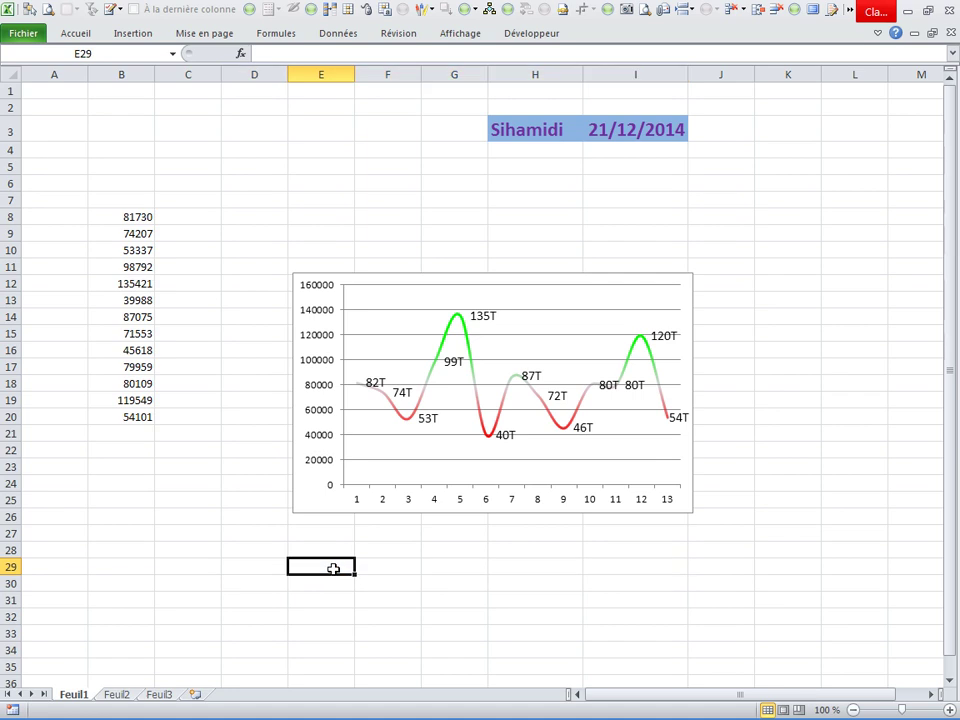
type("1400")
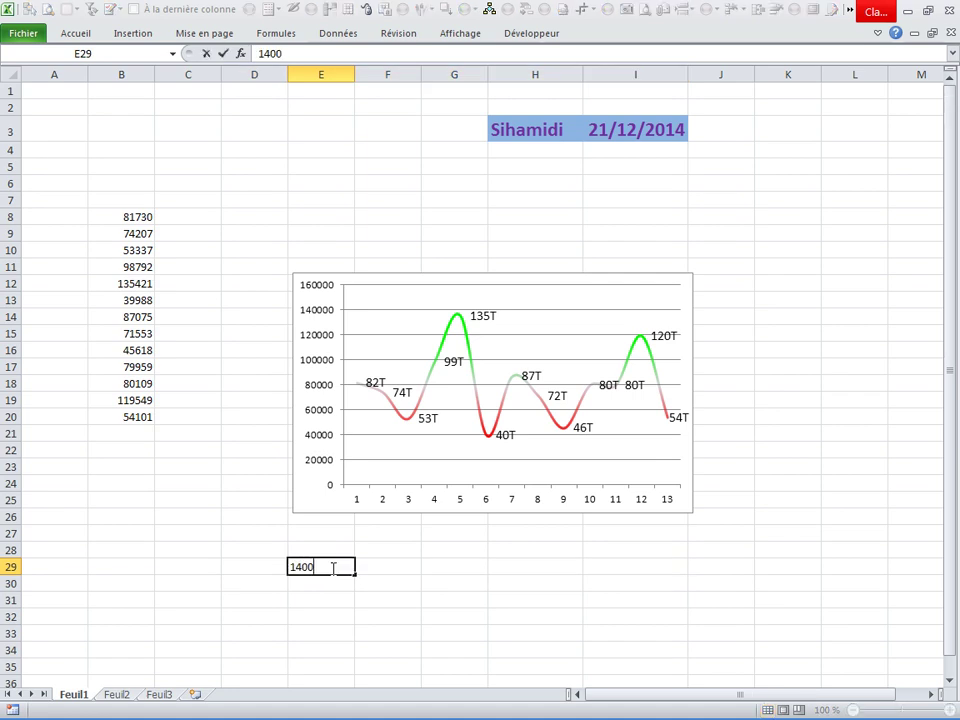
key("Tab")
type("2000")
key("Tab")
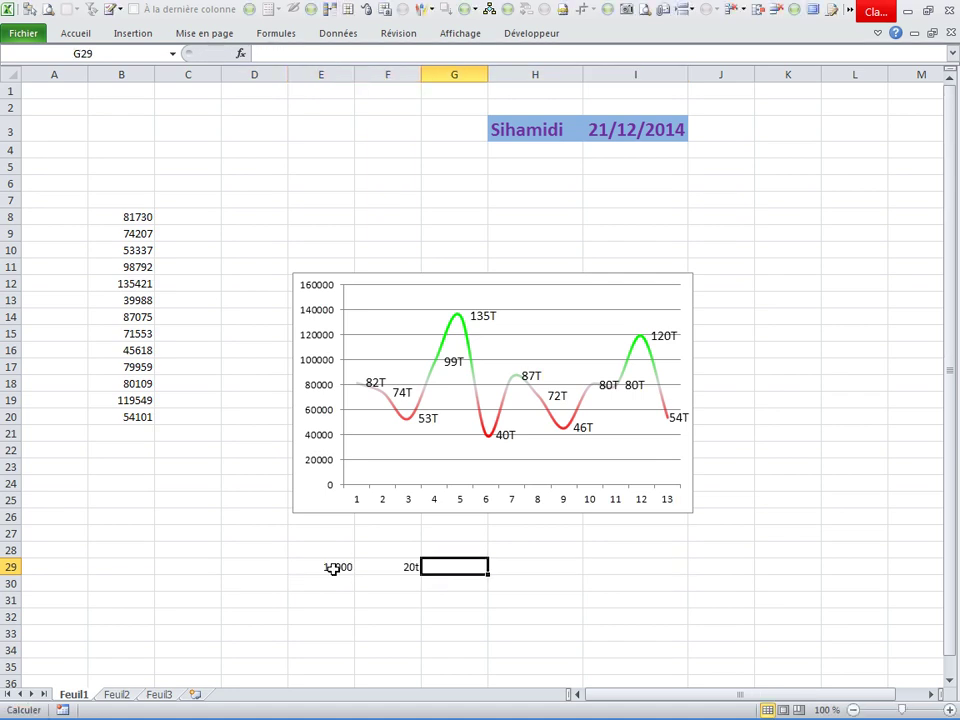
type("90000")
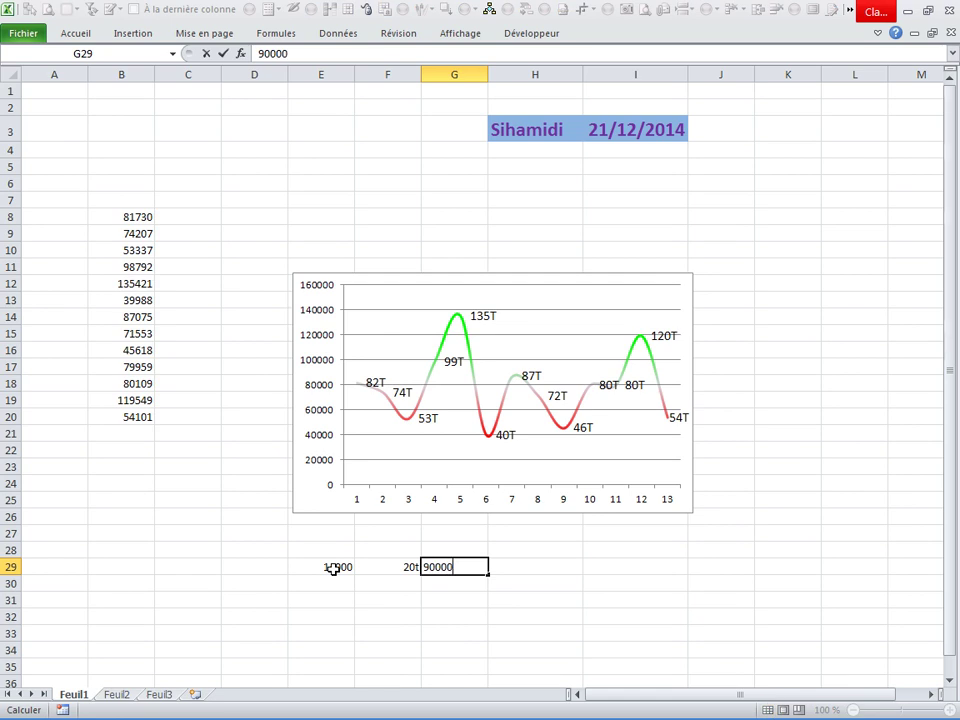
key("Down")
Step: Re-enter F29 as 22222 and select the demo cells E29:G29
left_click(347, 652)
mouse_move(328, 568)
left_mouse_down()
mouse_move(407, 566)
mouse_move(401, 598)
left_mouse_up()
left_click(398, 578)
left_click(407, 624)
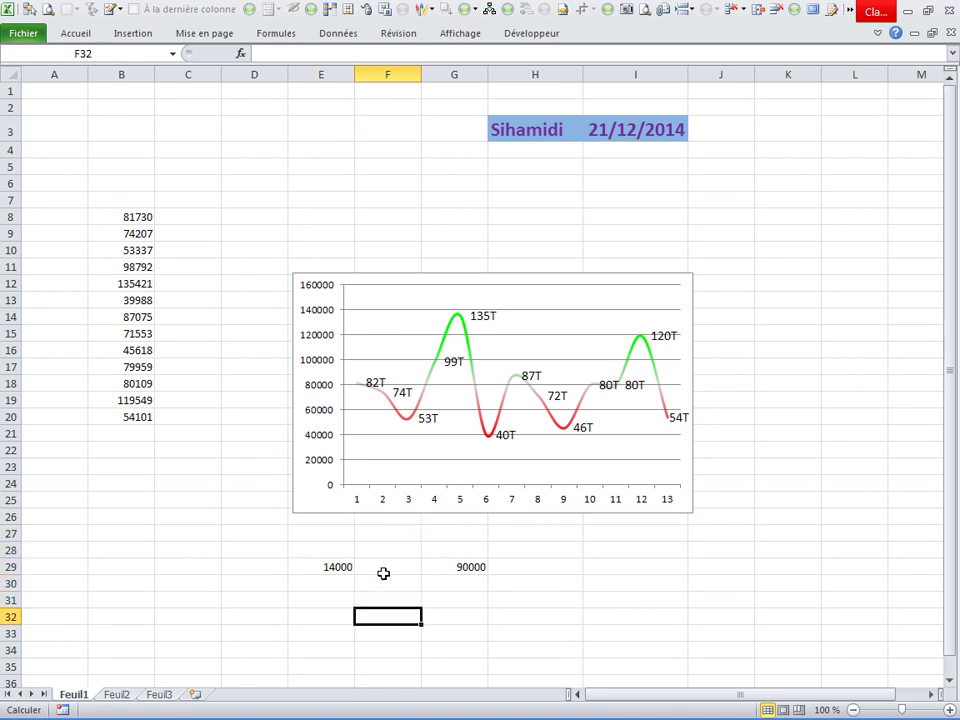
key("Up")
key("Up")
left_click(383, 568)
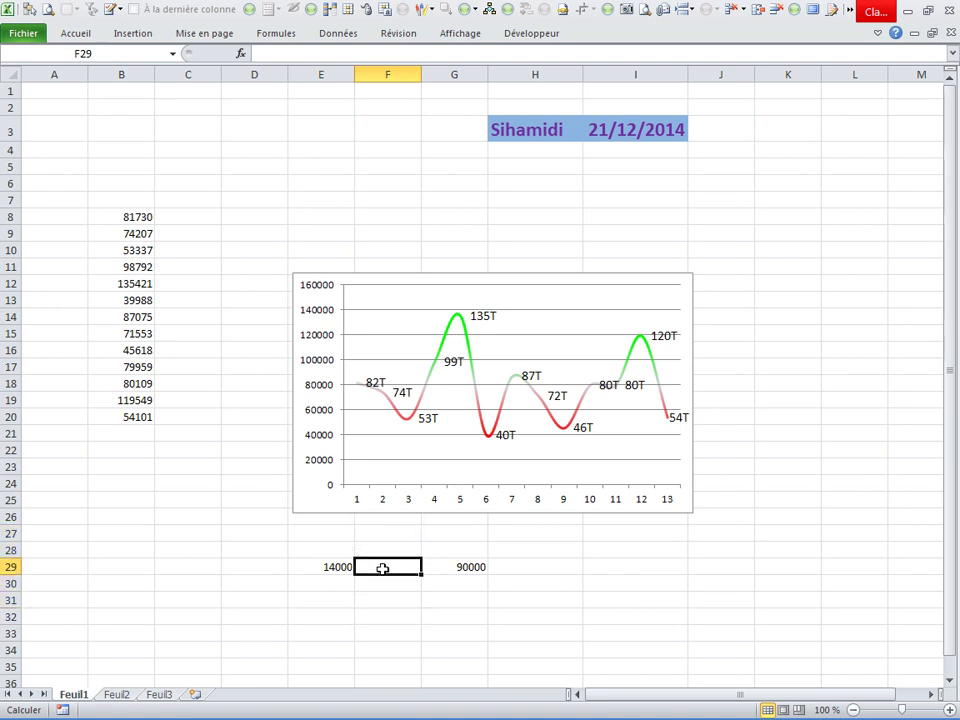
type("22222")
left_click(392, 617)
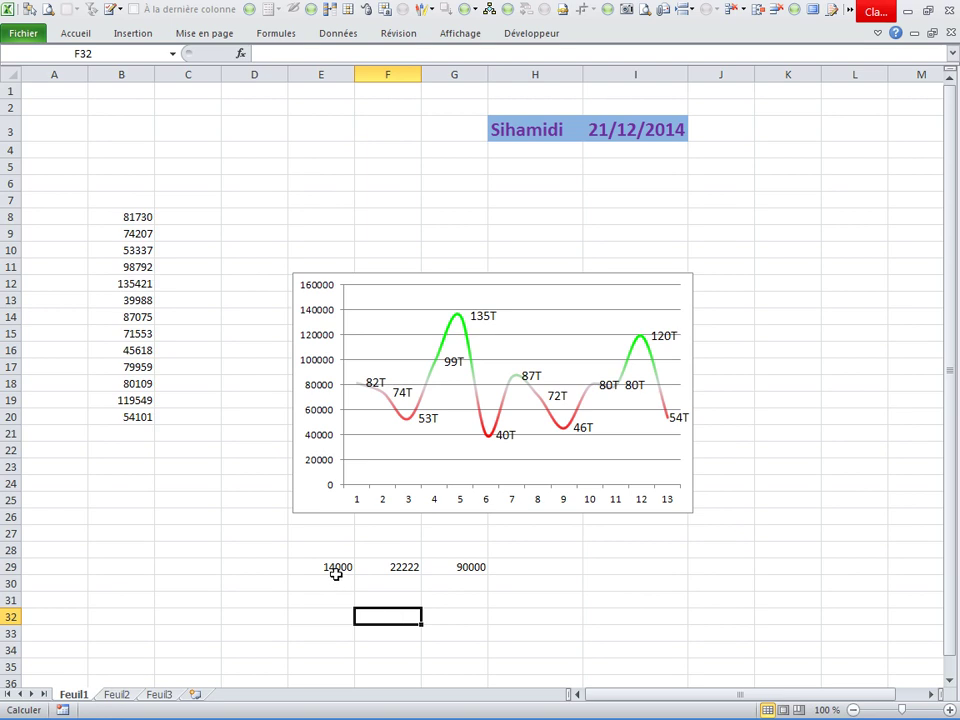
left_click_drag(336, 568, 437, 568)
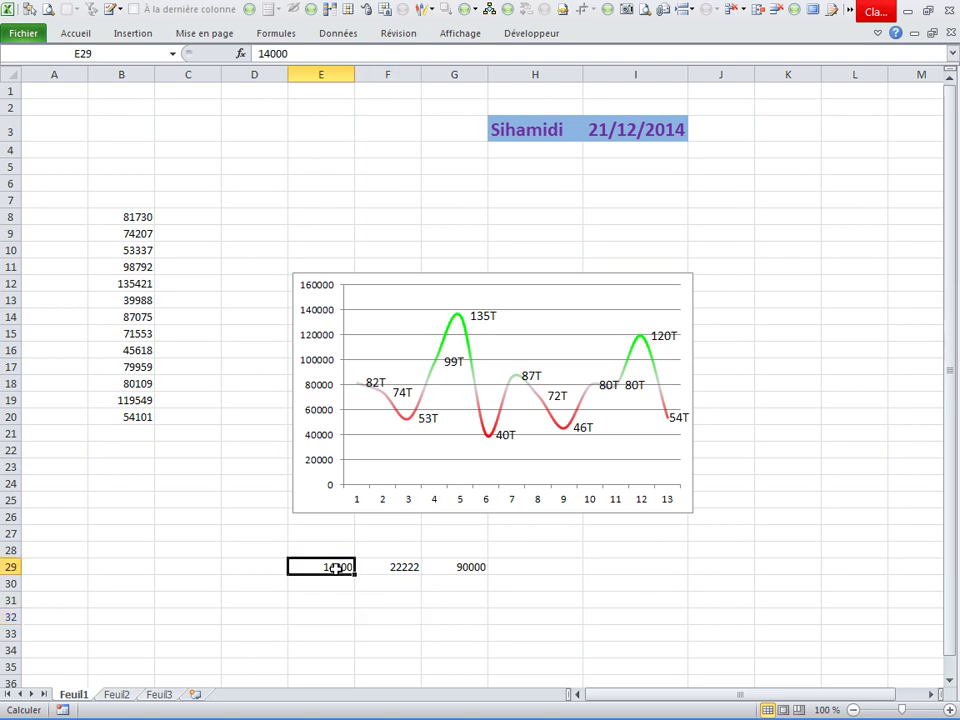
Step: Apply a custom # thousands format to E29:G29 so they display 14, 22 and 90
right_click(437, 568)
left_click(477, 506)
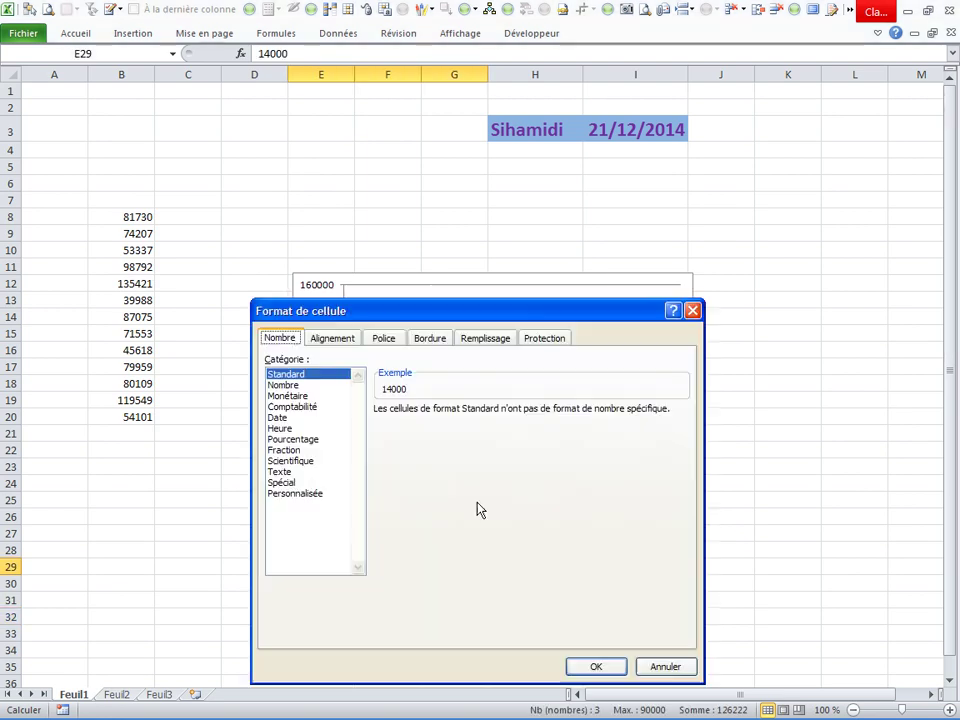
left_click(305, 493)
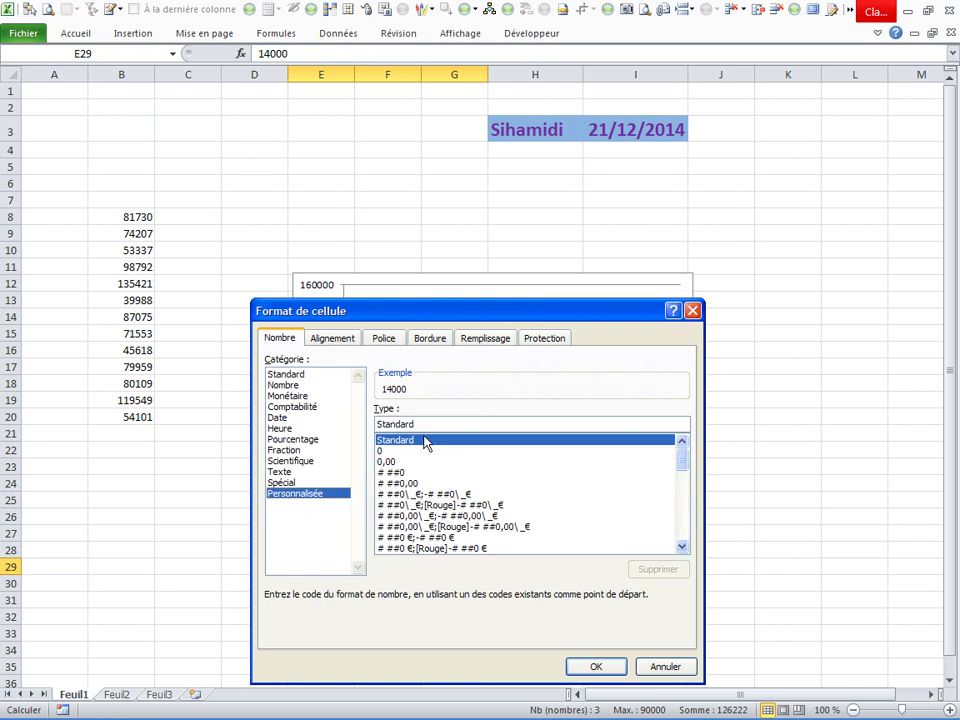
left_click(425, 443)
key("BackSpace")
type("#")
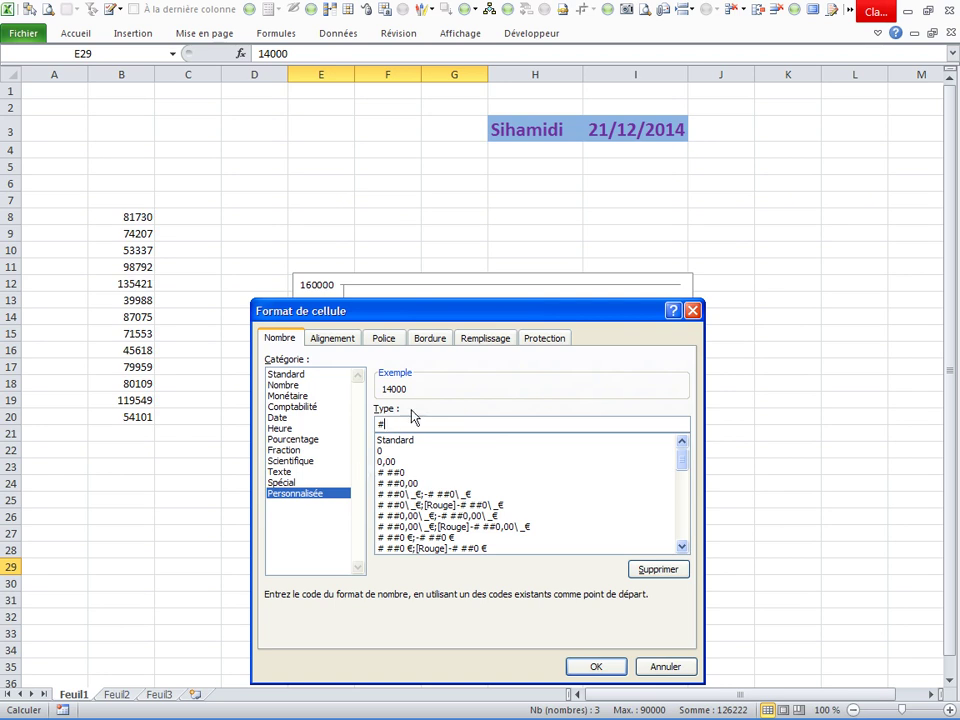
left_click_drag(448, 317, 294, 163)
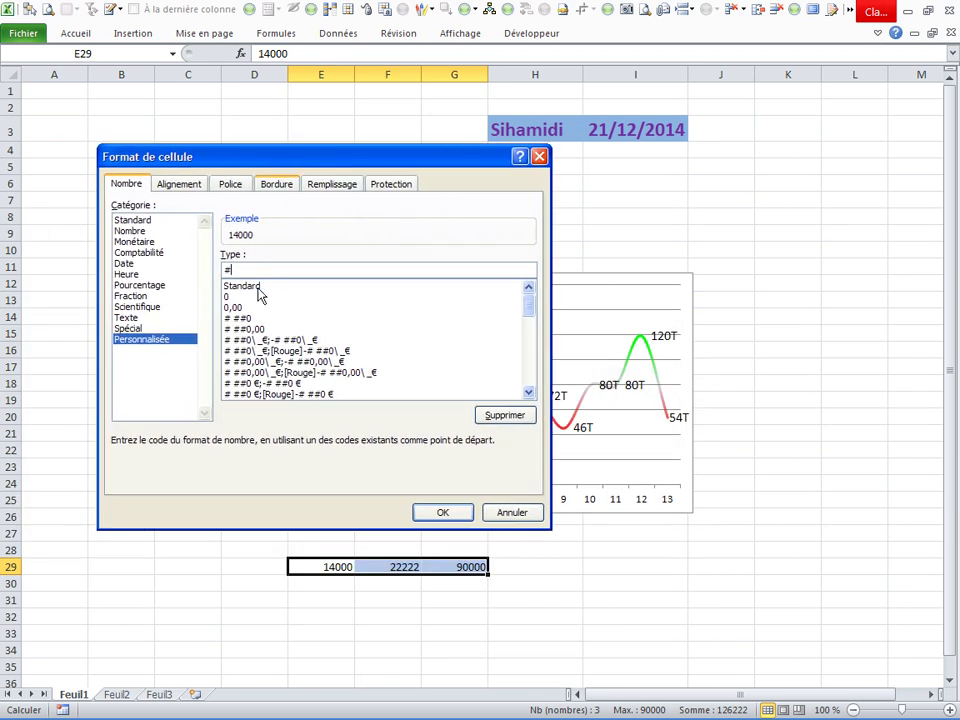
left_click(442, 511)
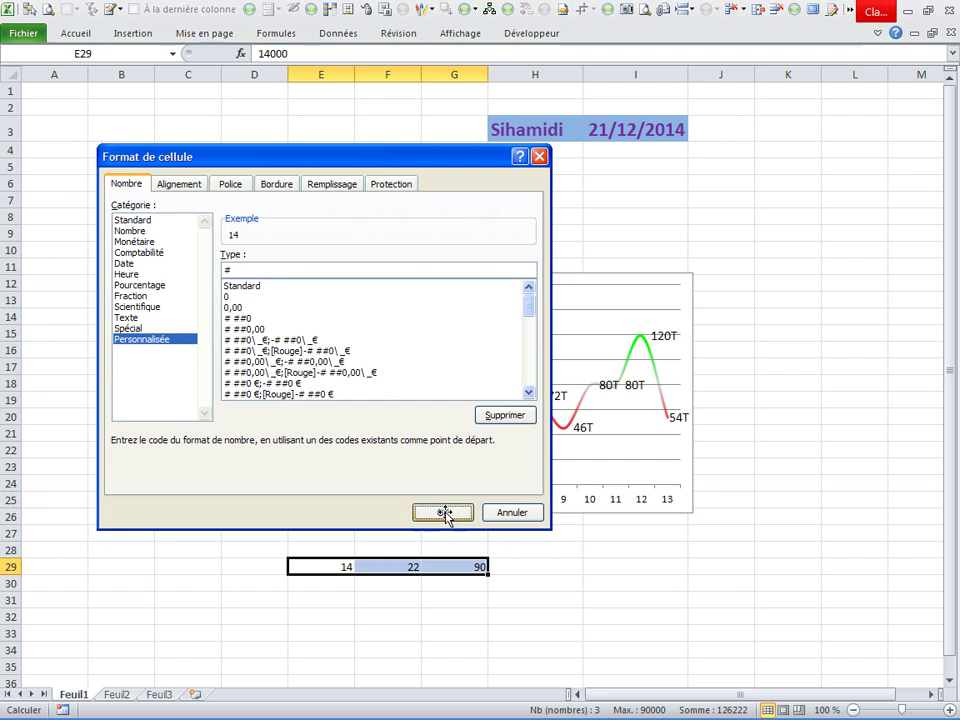
left_click(360, 624)
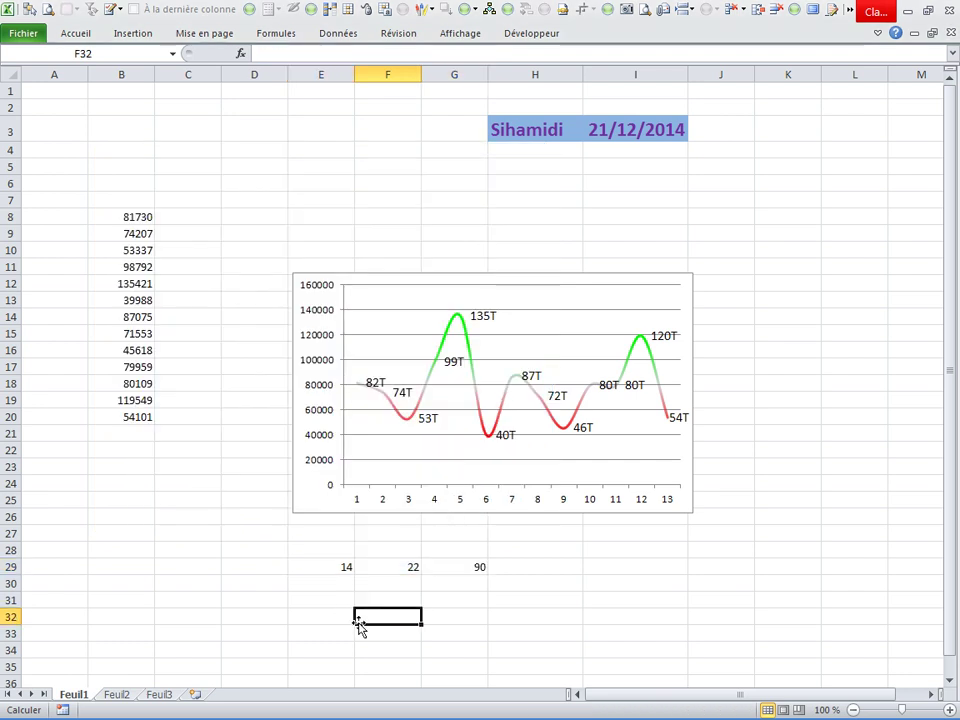
left_click(329, 570)
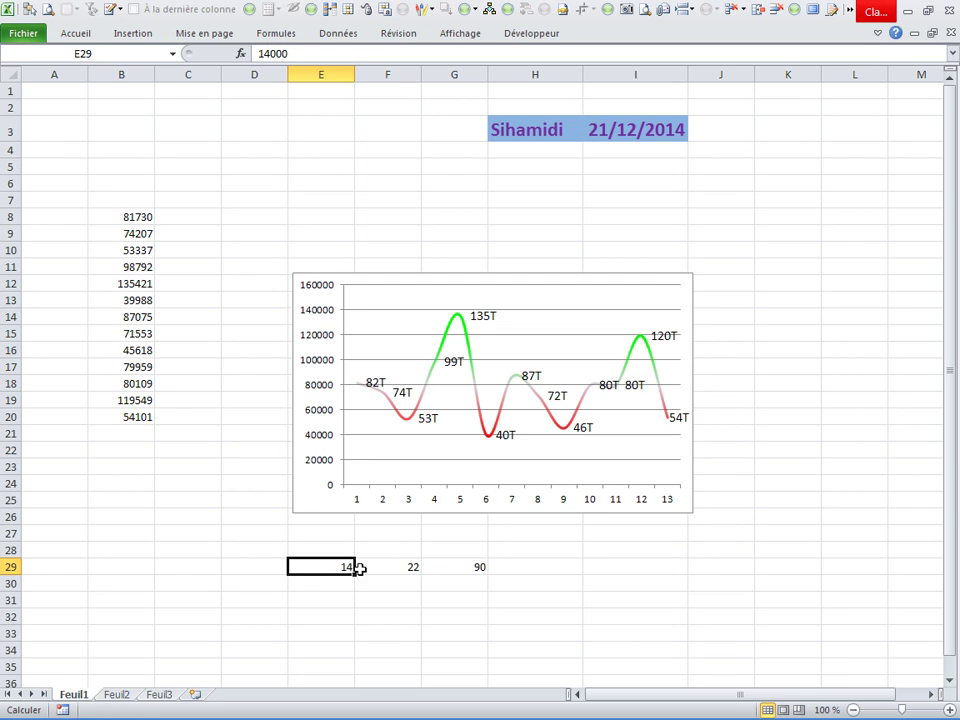
Step: Inspect E29 in edit mode to confirm it still stores the full value 14000
double_click(343, 567)
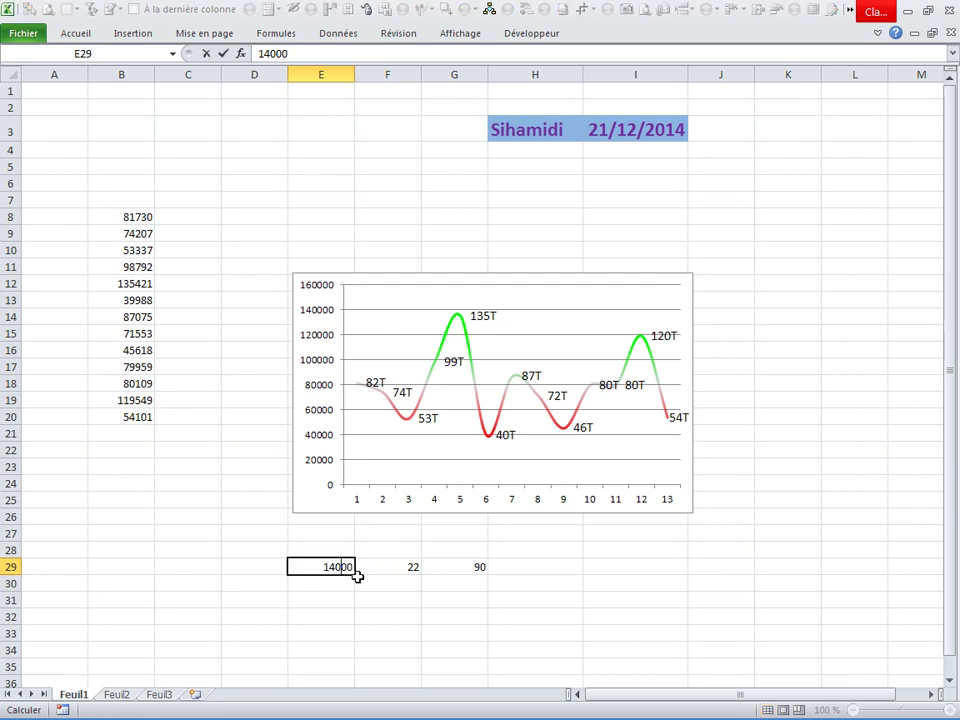
key("BackSpace")
key("BackSpace")
key("BackSpace")
left_click(371, 592)
left_click_drag(332, 567, 441, 567)
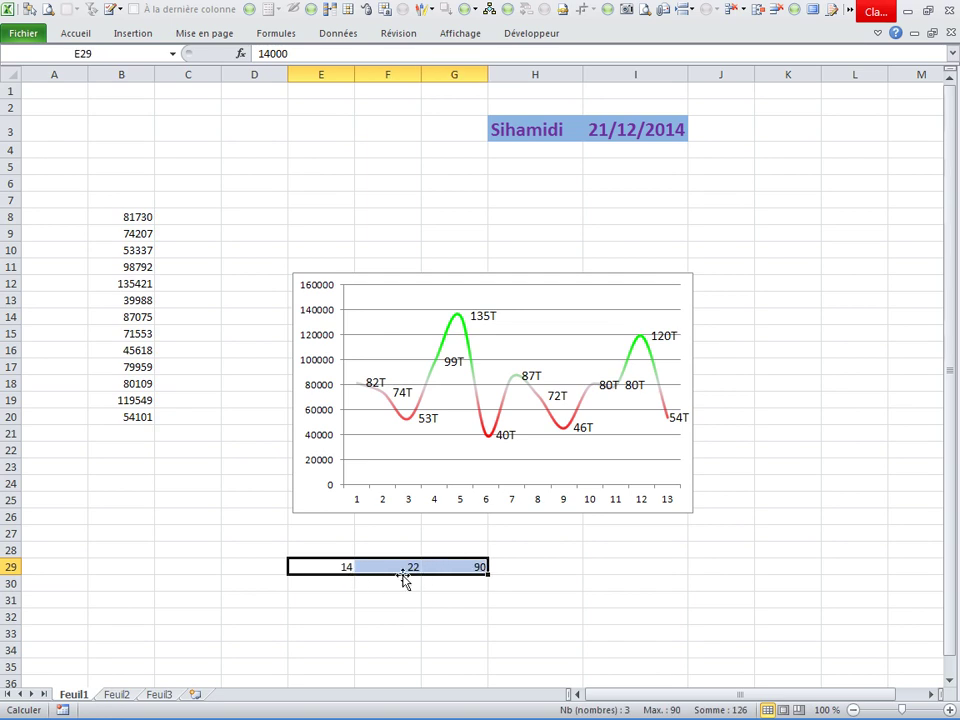
Step: Enter a formula in I31 that halves E29, returning 7000
left_click(626, 602)
type("+")
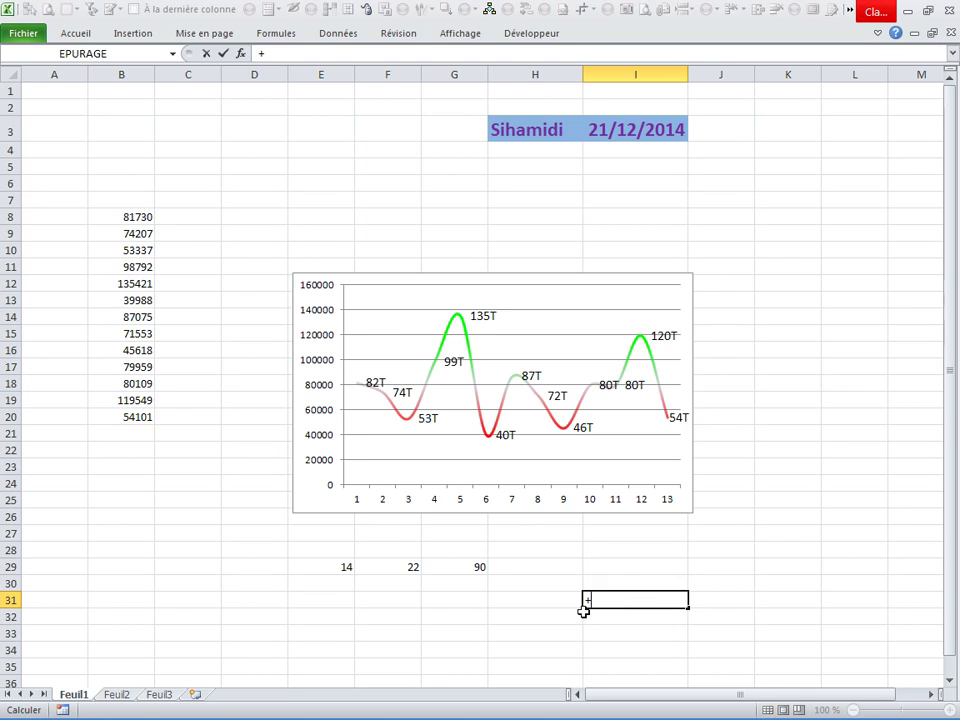
left_click(346, 567)
type("/2")
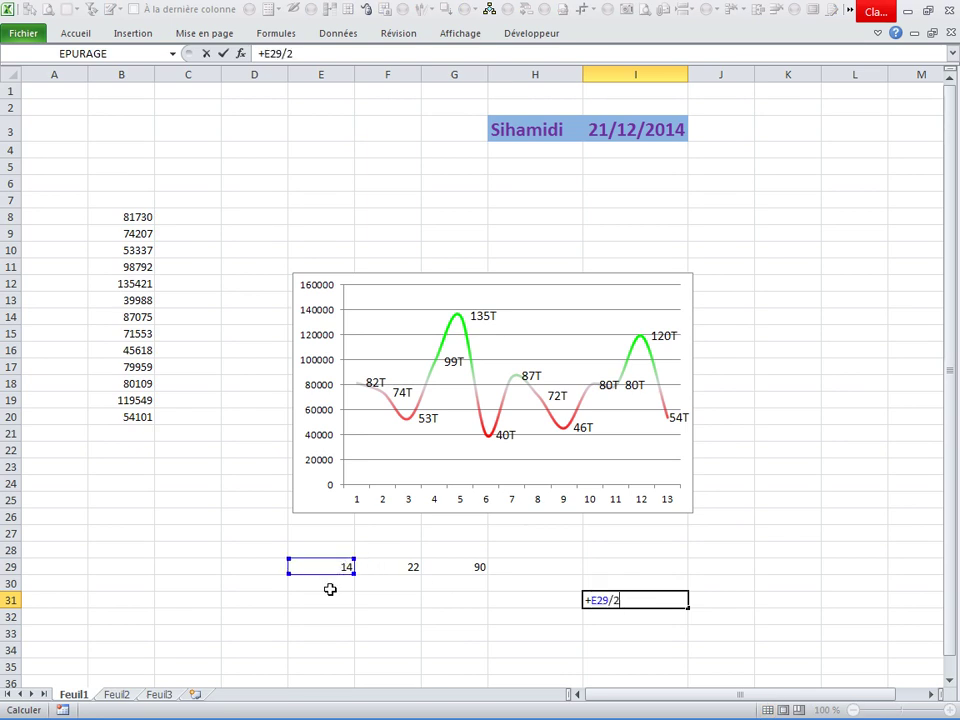
key("Return")
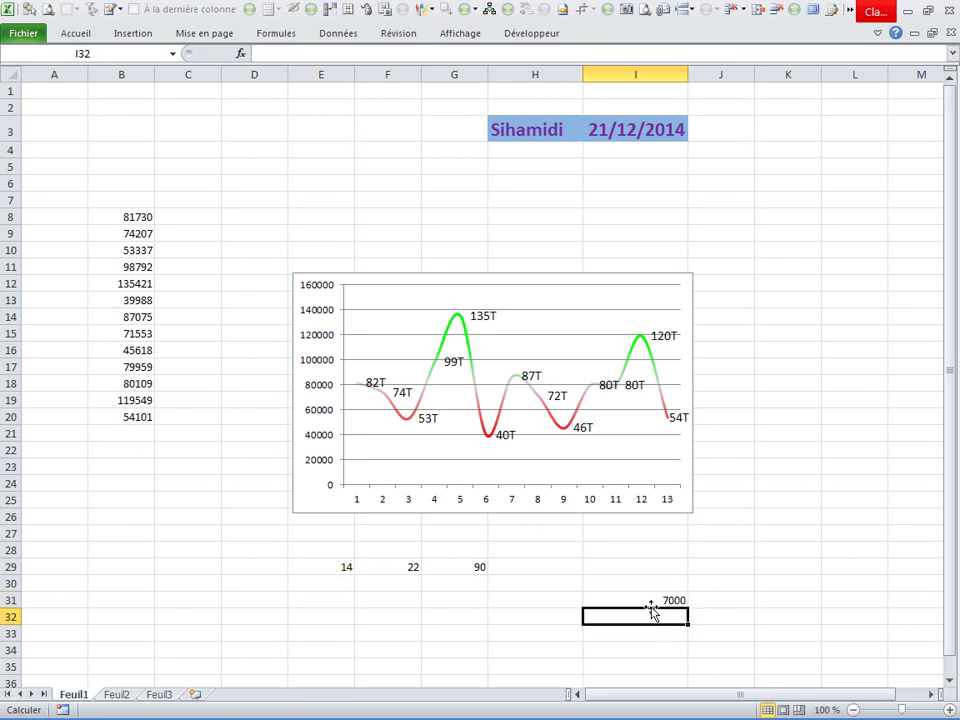
Step: Reconfirm the Format de cellule settings on E29:G29, then recalculate with F9 for new random values
left_click(362, 599)
left_click_drag(330, 566, 441, 566)
right_click(445, 570)
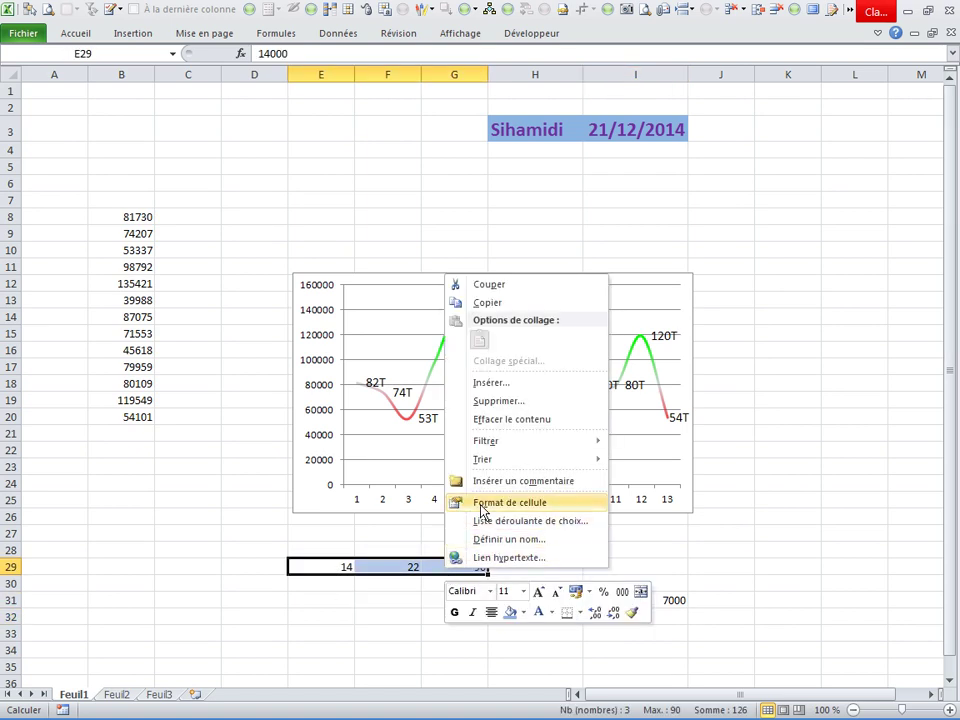
left_click(495, 502)
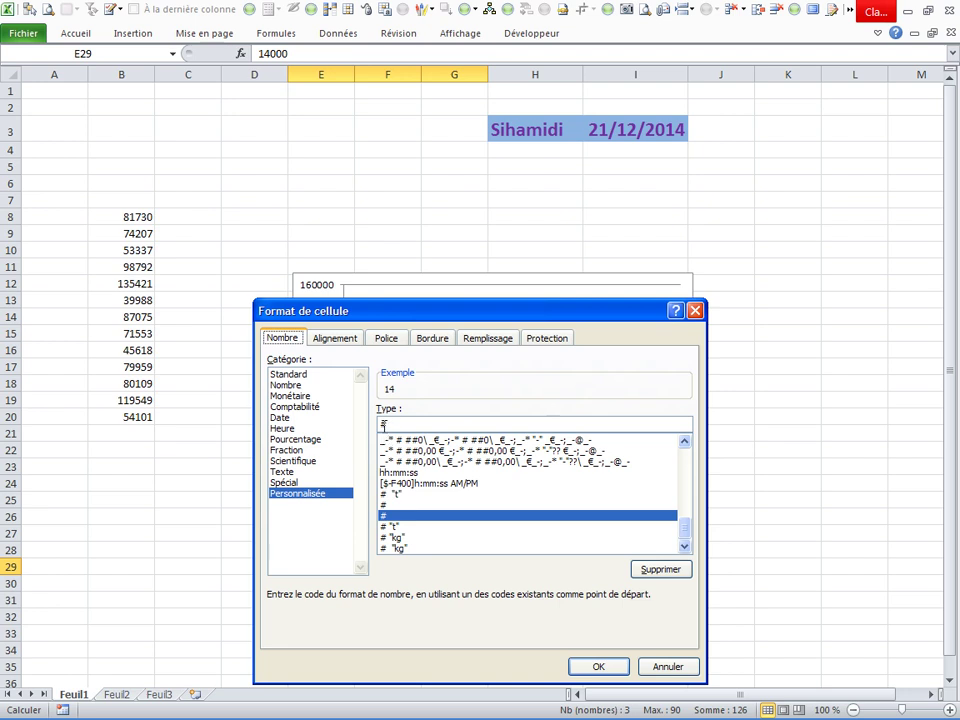
left_click(598, 666)
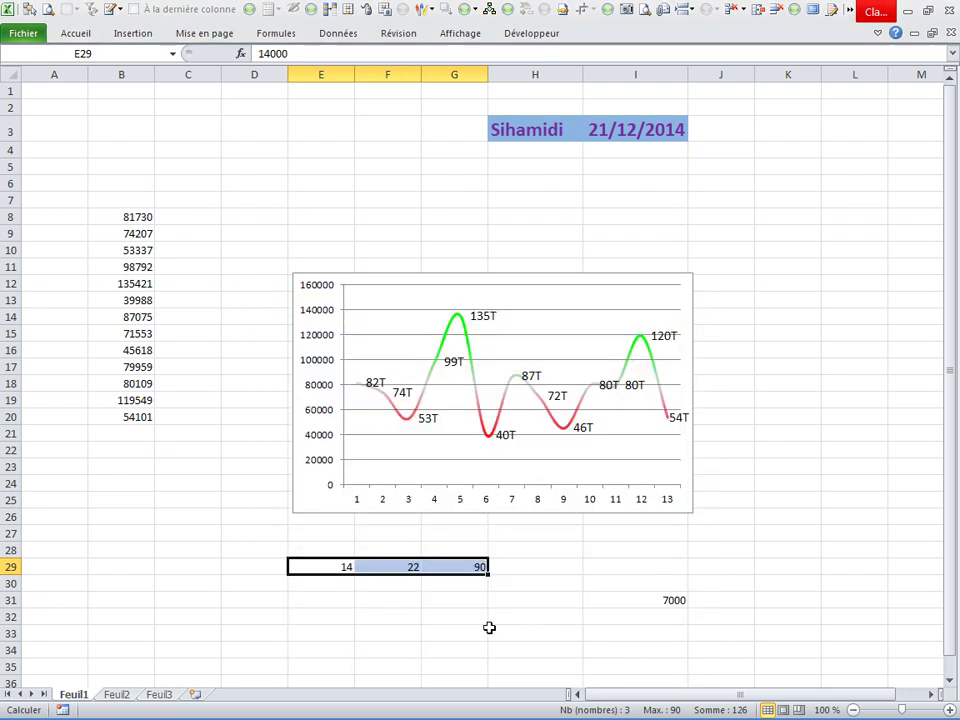
left_click(388, 600)
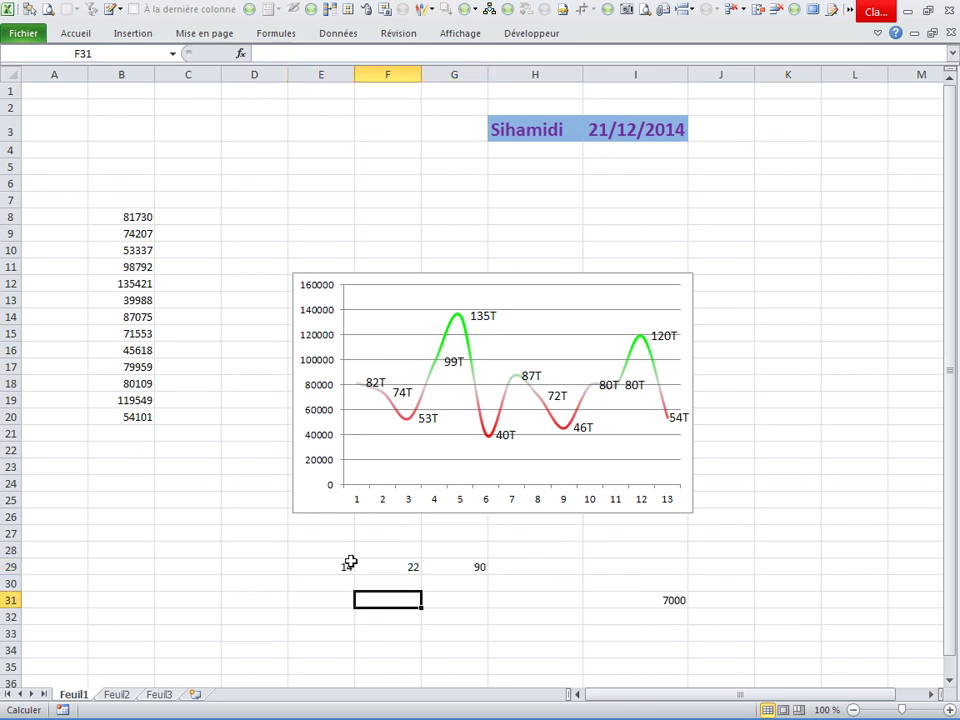
key("F9")
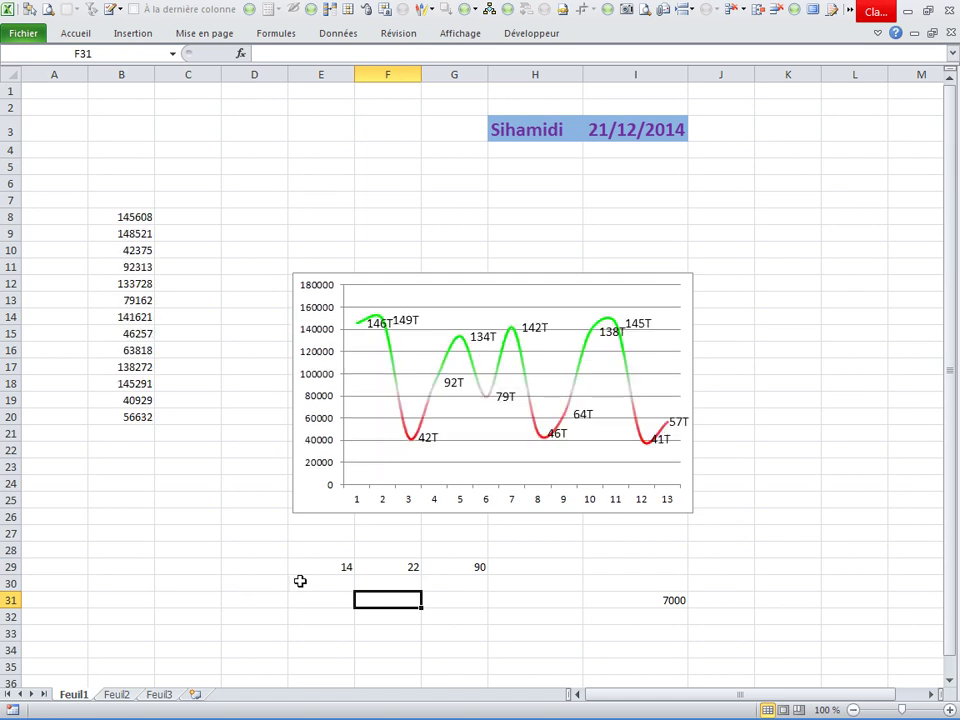